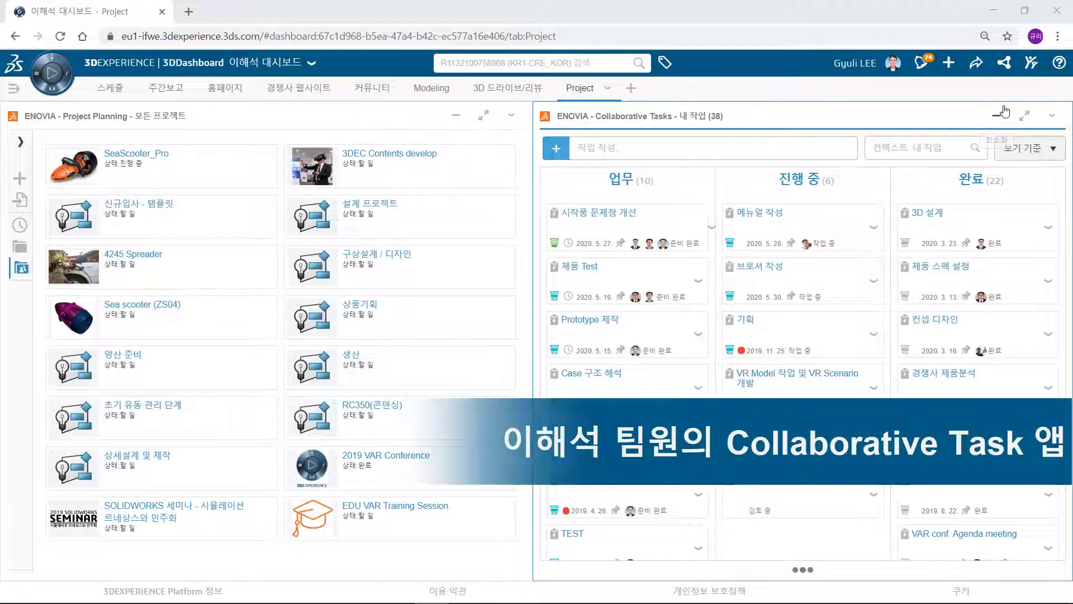
# Add a personal task named 'Seascooter Demo set 준비' to the maximized task board
pyautogui.click(1024, 115)
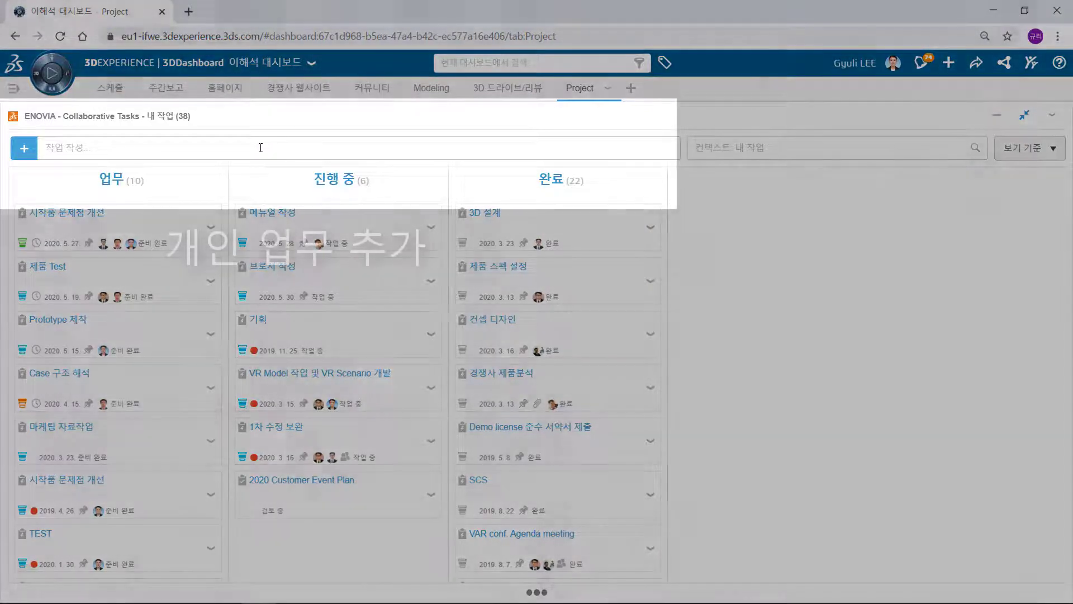
pyautogui.click(260, 147)
pyautogui.write('Seascoot')
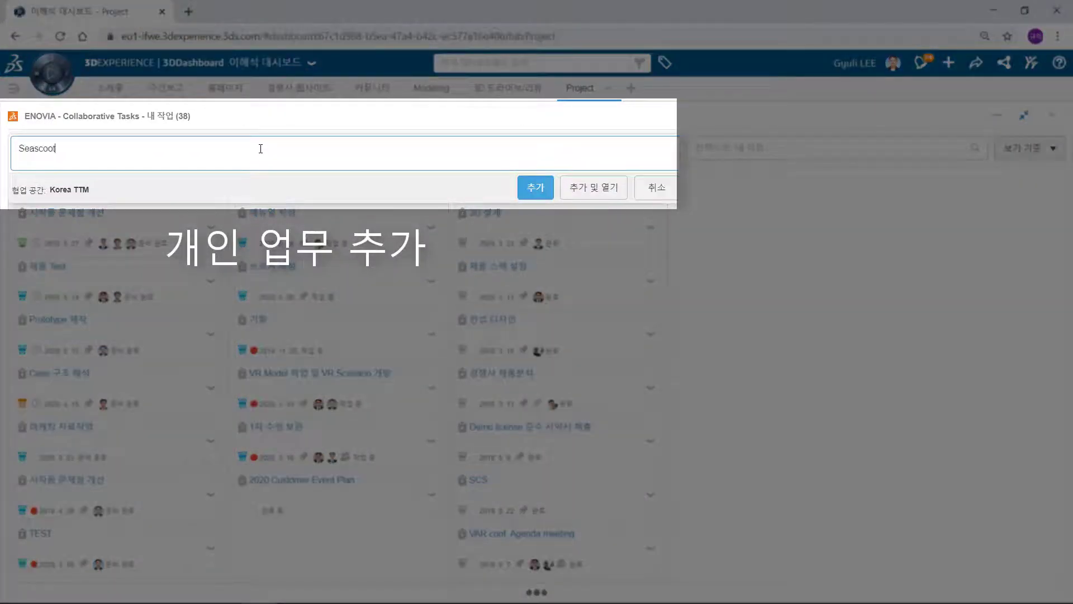
pyautogui.write('er Demo set 준비')
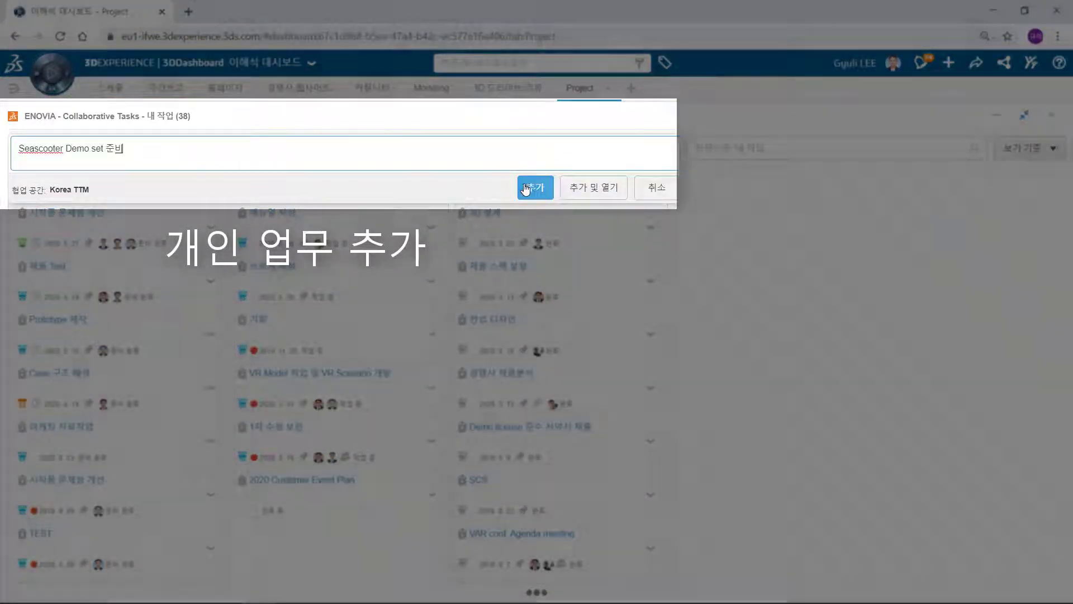
pyautogui.click(530, 189)
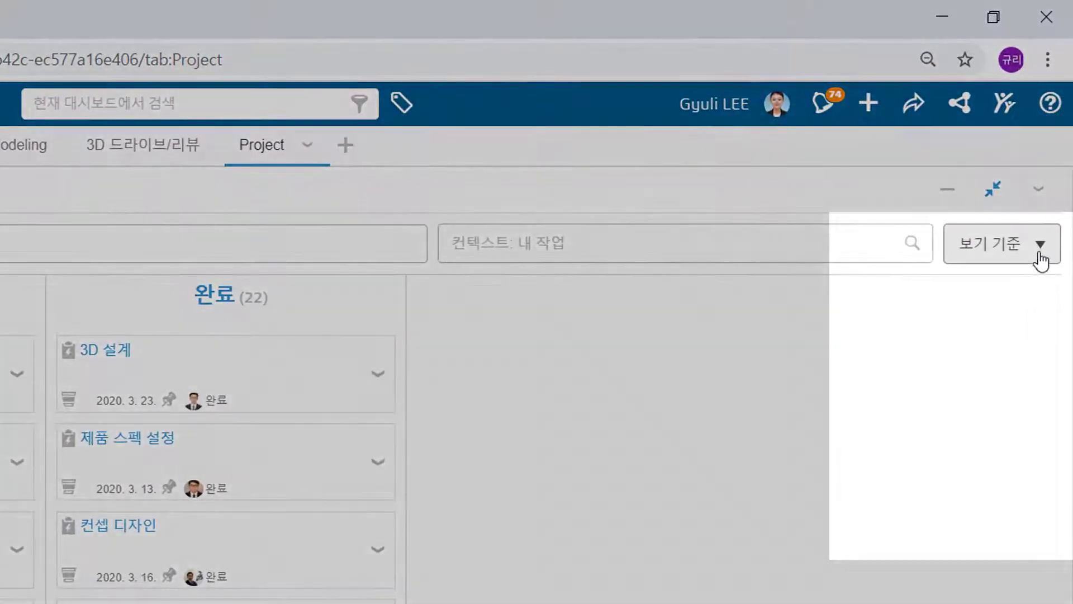
# Group the task board by maturity (성숙도), then by due date (완료 예정일)
pyautogui.click(1040, 246)
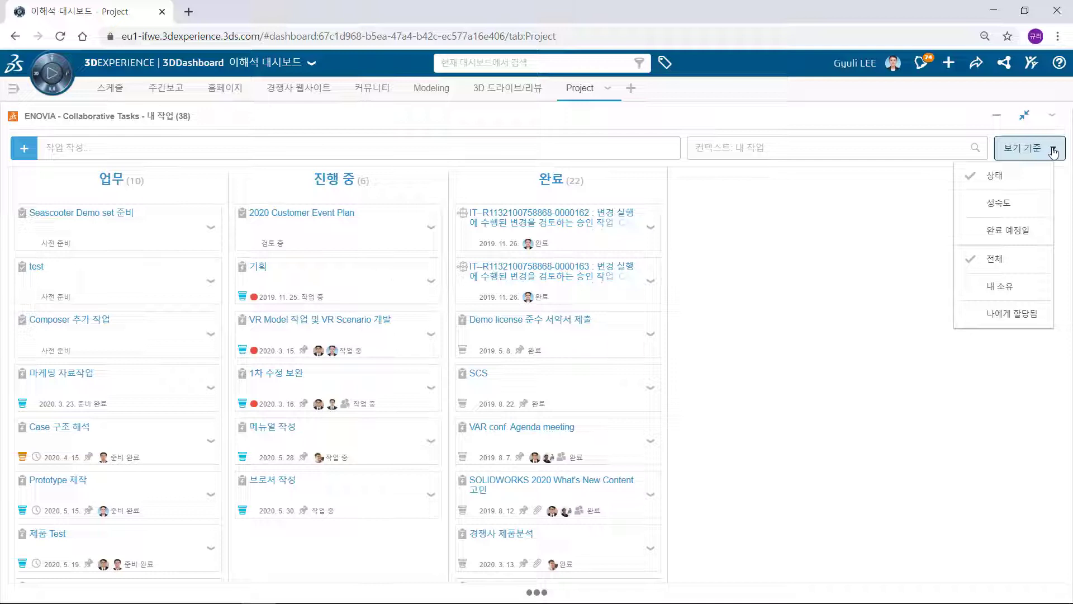
pyautogui.click(1040, 209)
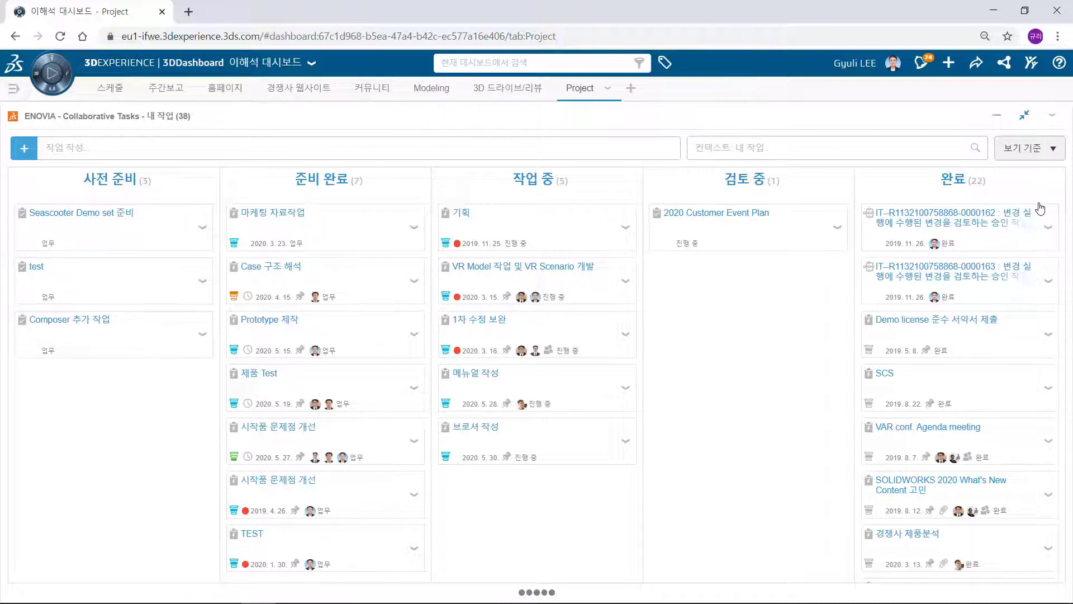
pyautogui.click(1055, 148)
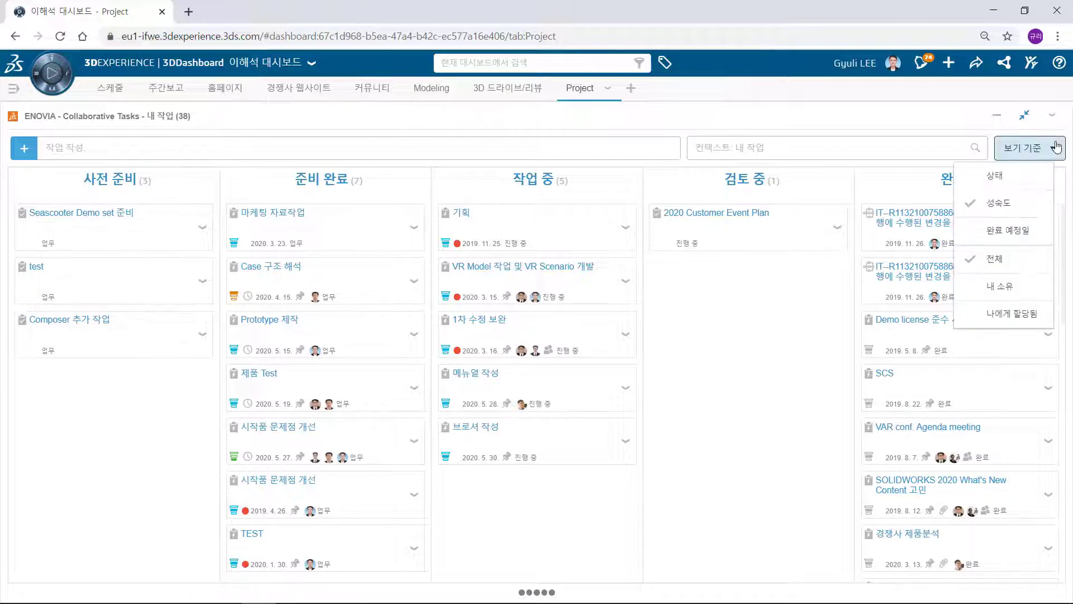
pyautogui.click(1036, 230)
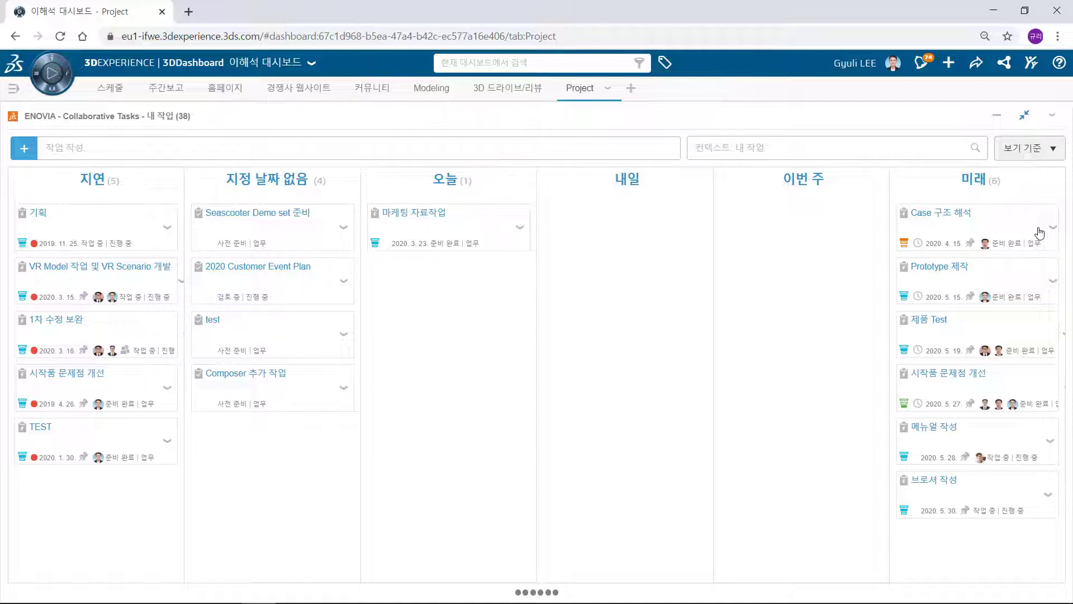
pyautogui.click(1056, 147)
# Regroup by status, then filter the board to tasks I own, then to tasks assigned to me
pyautogui.click(995, 175)
pyautogui.click(1055, 147)
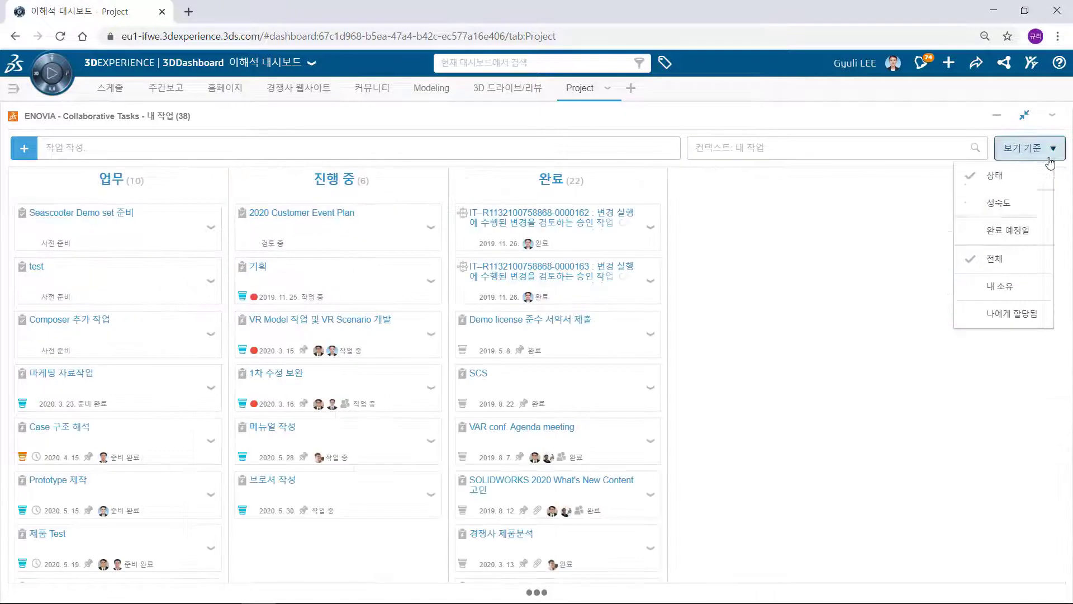
pyautogui.click(1000, 286)
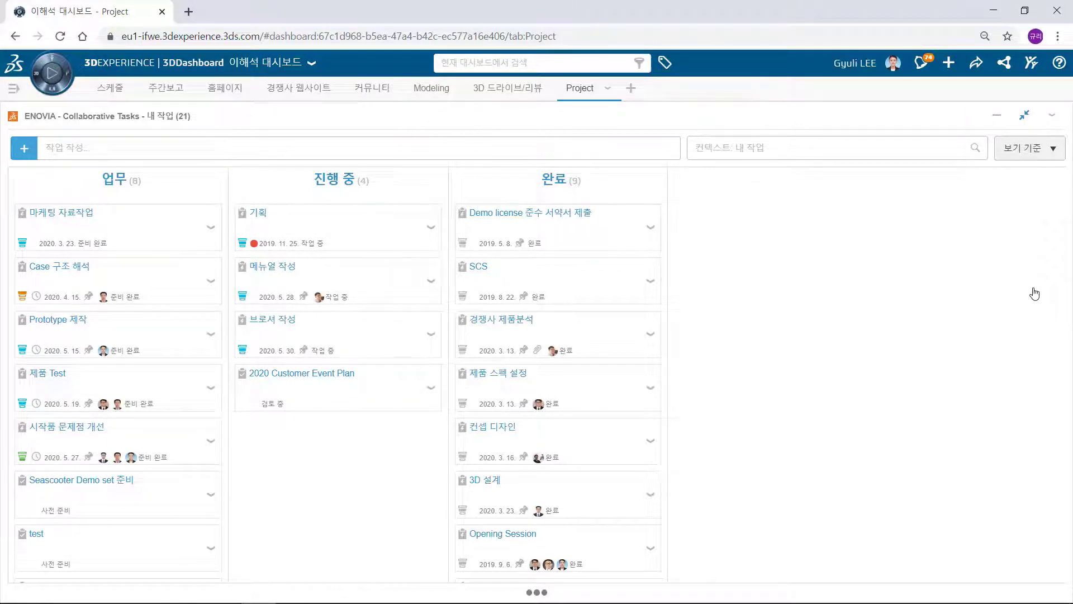
pyautogui.click(1050, 150)
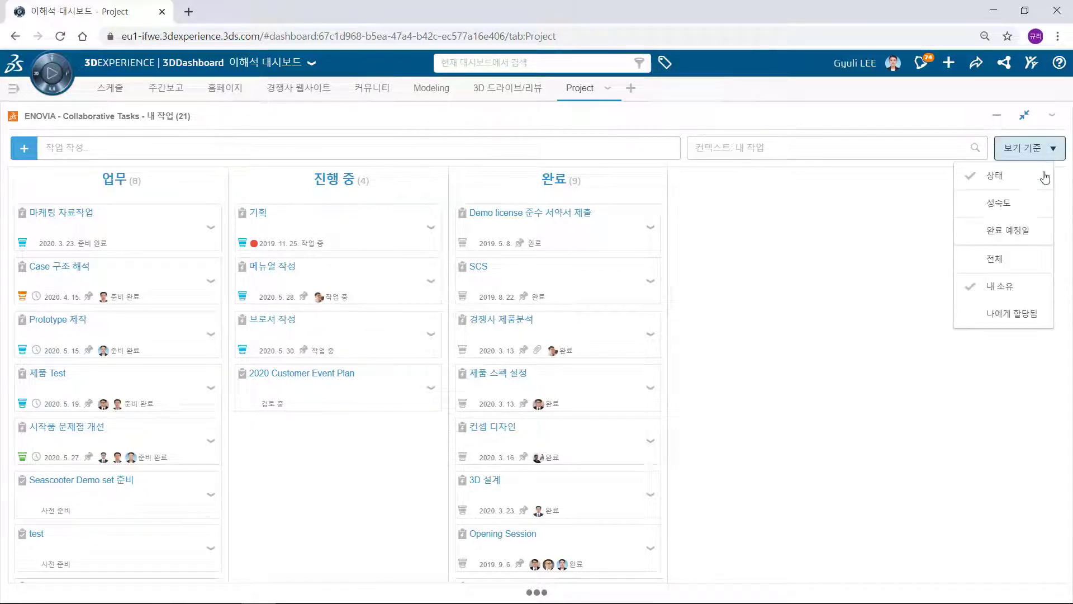
pyautogui.click(1012, 314)
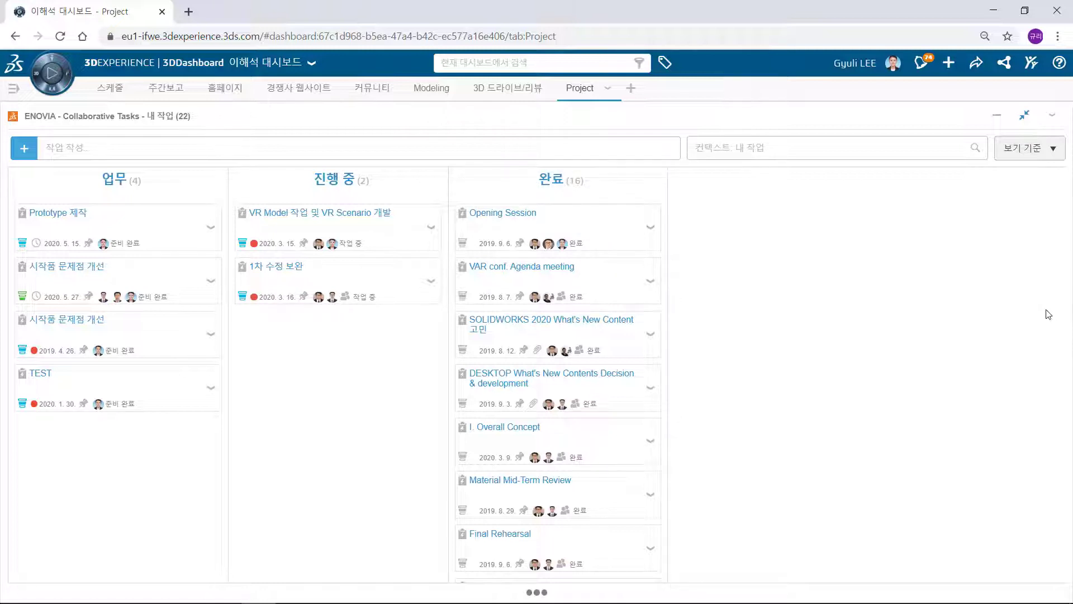
# Show all tasks again and set the board context to SeaScooter_Pro
pyautogui.click(1056, 158)
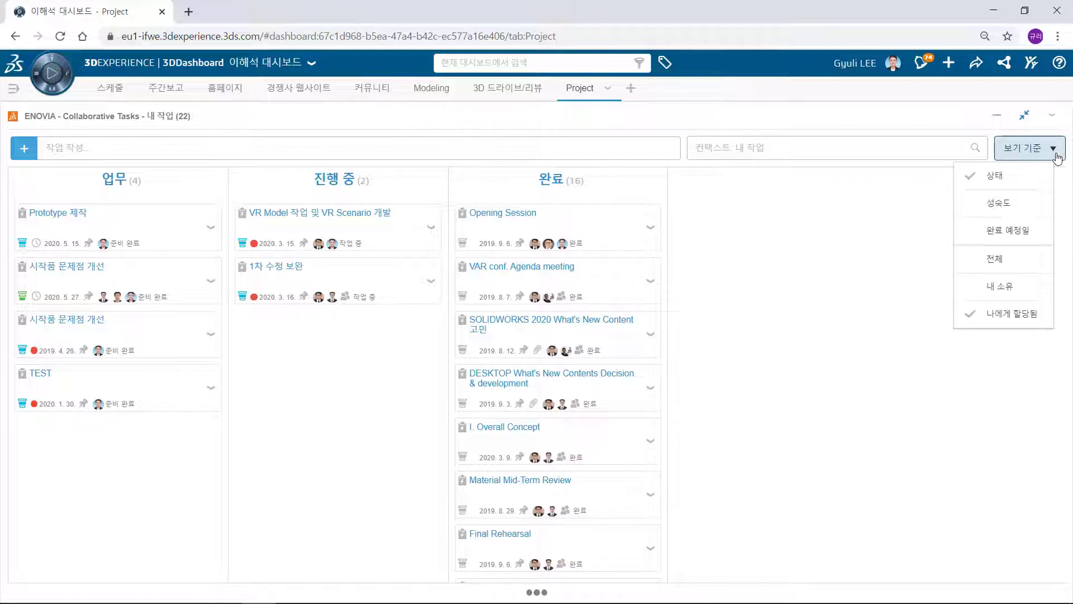
pyautogui.click(1031, 270)
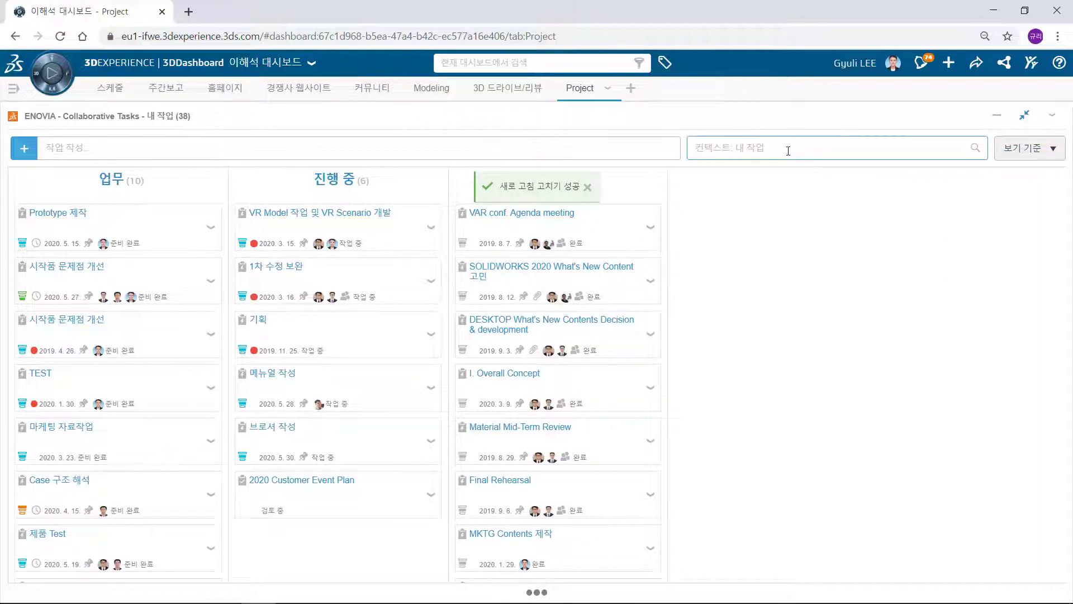
pyautogui.write('Seascooter_')
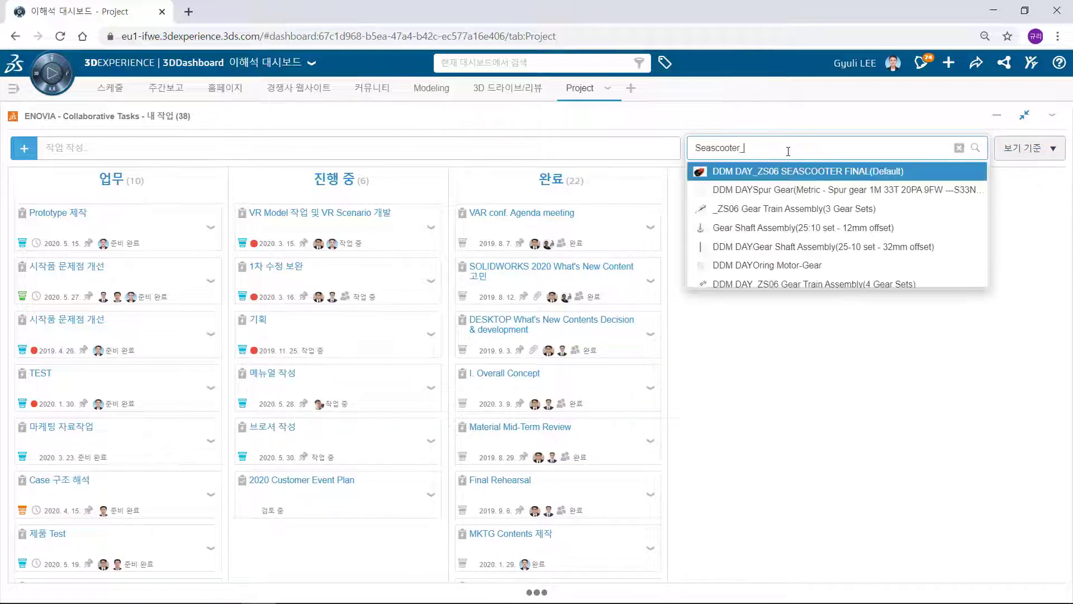
pyautogui.write('Pro')
pyautogui.click(795, 174)
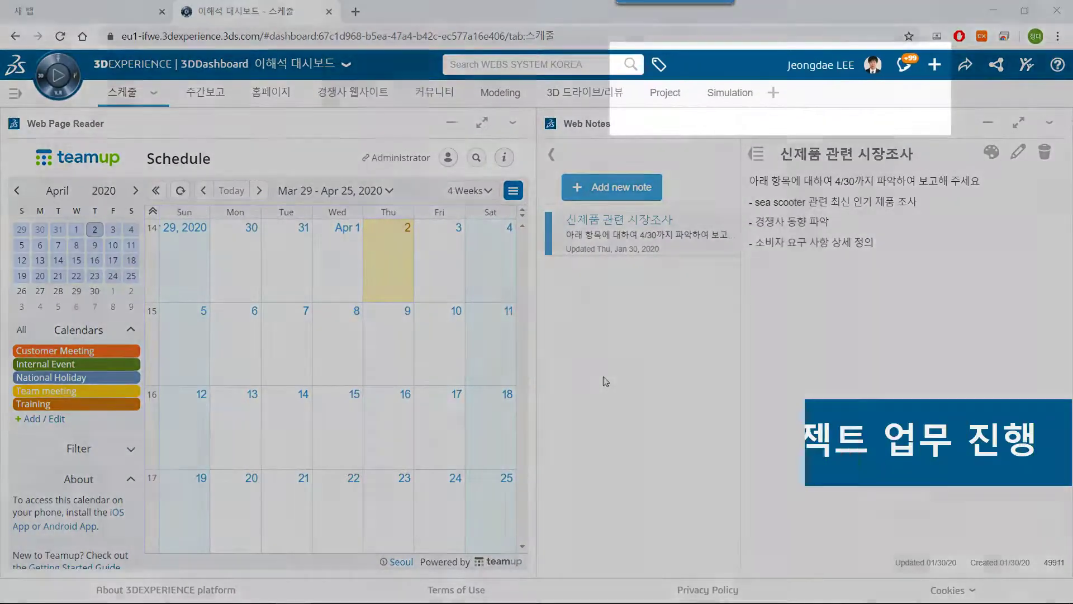
# On the Project page, add an urgent request to Case 구조 해석's description and move it to In Progress
pyautogui.click(663, 95)
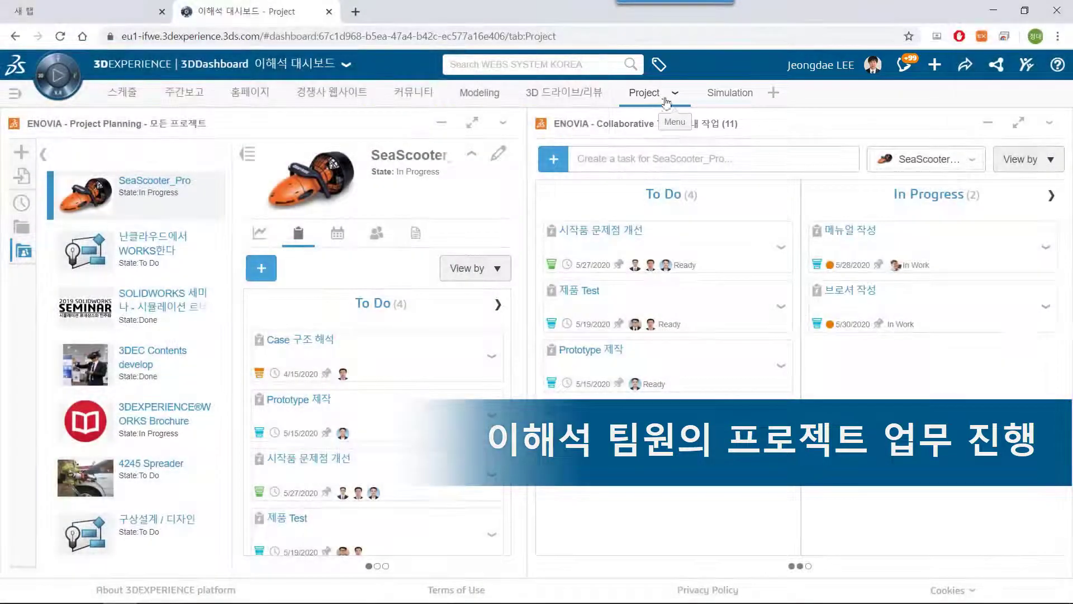
pyautogui.click(1019, 123)
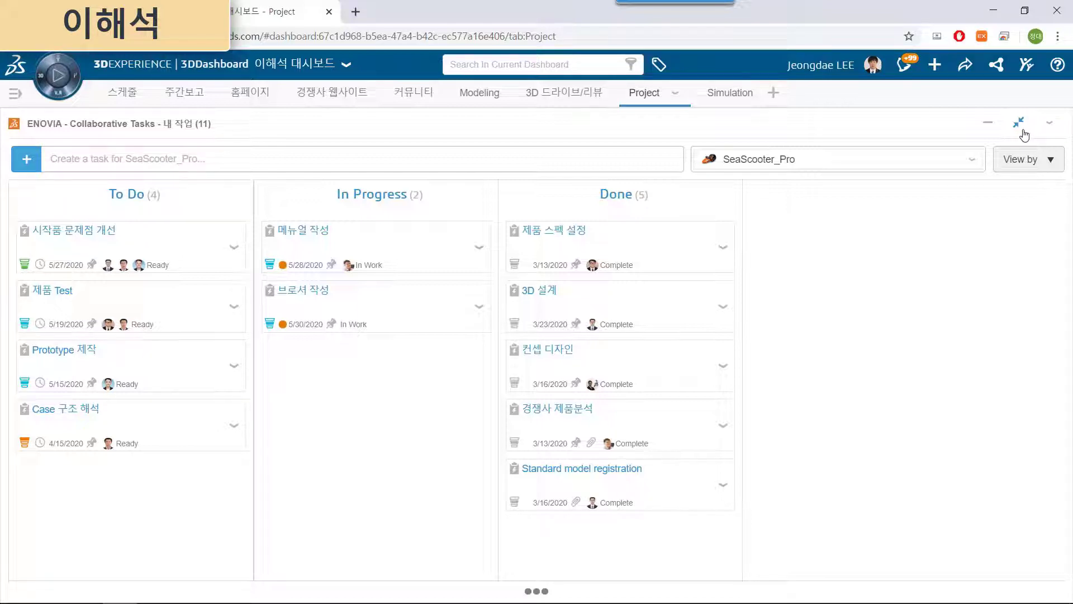
pyautogui.click(72, 411)
pyautogui.click(396, 329)
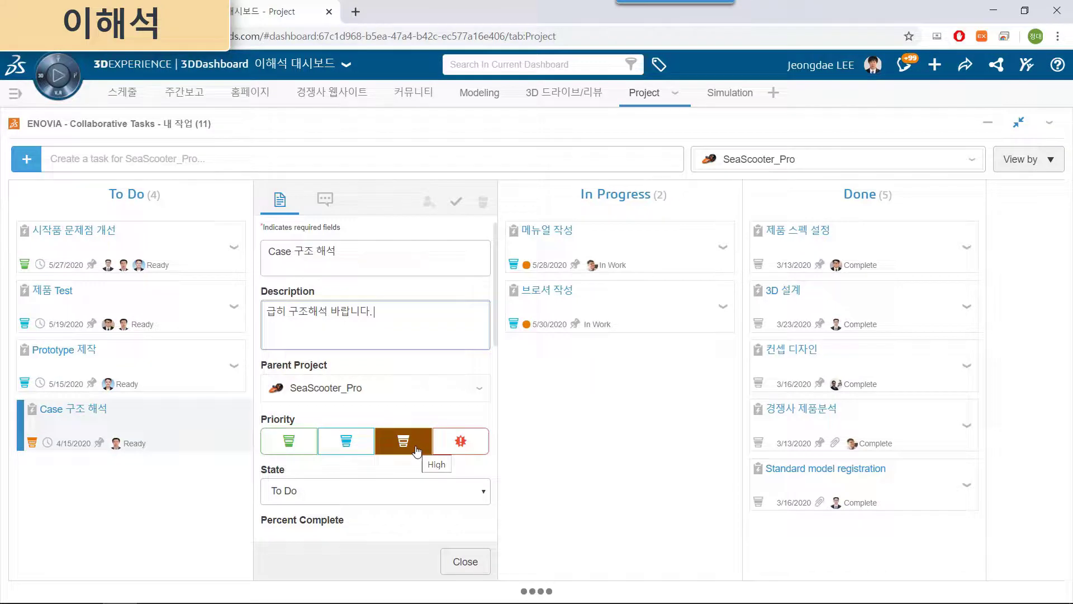
pyautogui.scroll(-5, 436, 503)
pyautogui.click(465, 561)
pyautogui.moveTo(112, 425)
pyautogui.mouseDown()
pyautogui.moveTo(359, 376)
pyautogui.moveTo(376, 240)
pyautogui.mouseUp()
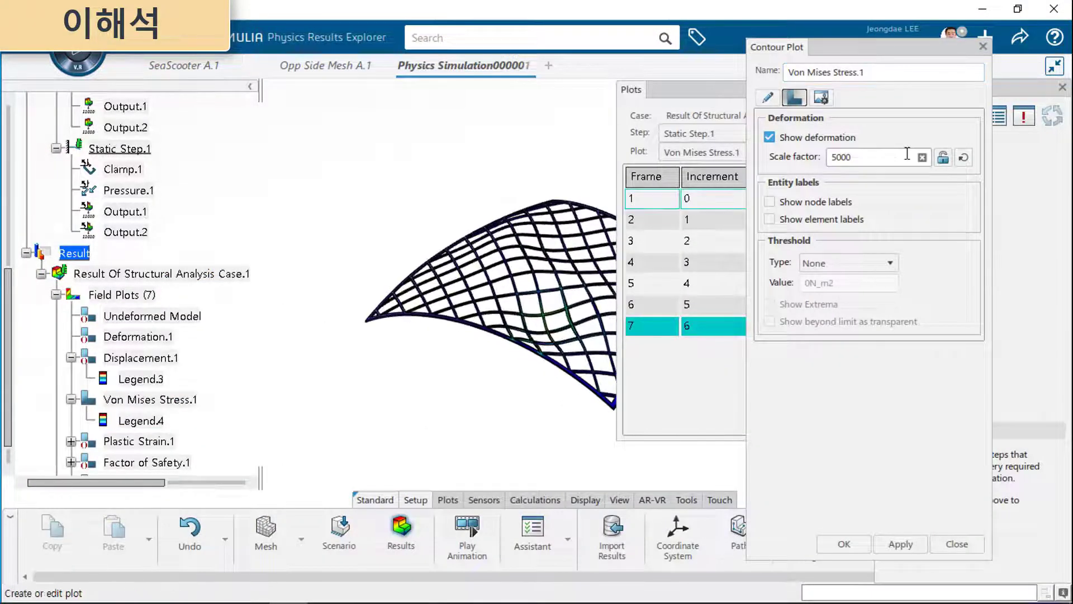
# Animate the Von Mises Stress result through frames 1–7 at slowed speed, then search for 'grill'
pyautogui.moveTo(832, 219); pyautogui.dragTo(838, 347)
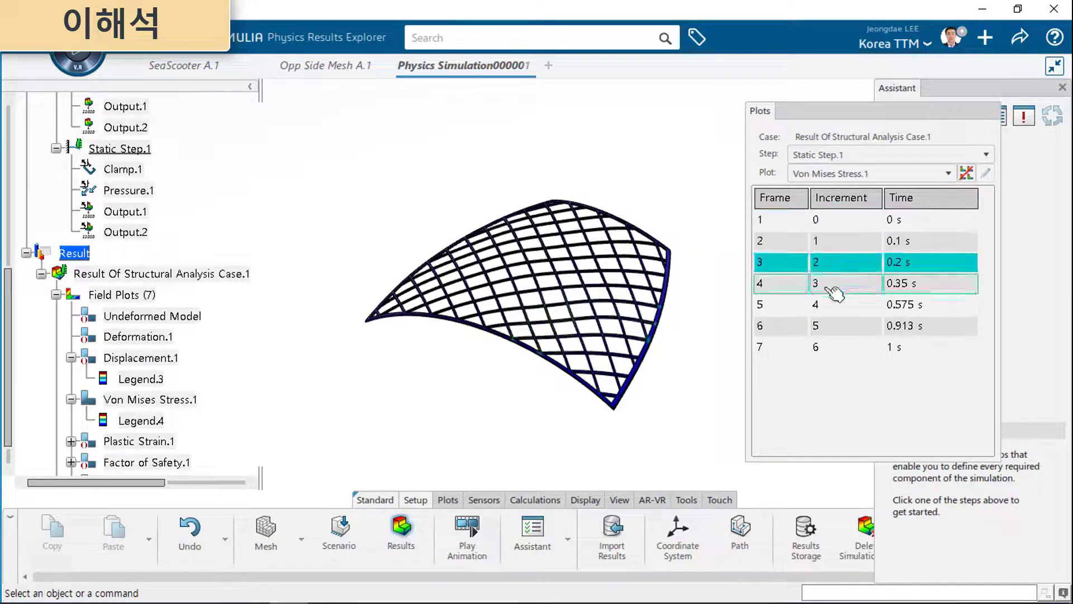
pyautogui.click(466, 539)
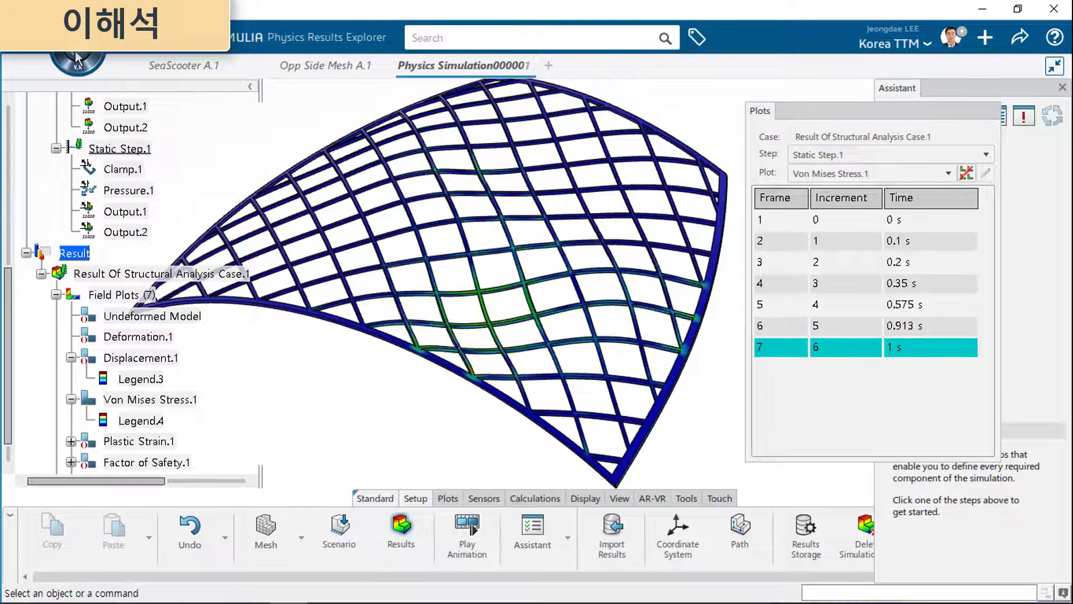
pyautogui.click(700, 565)
pyautogui.click(698, 564)
pyautogui.click(699, 564)
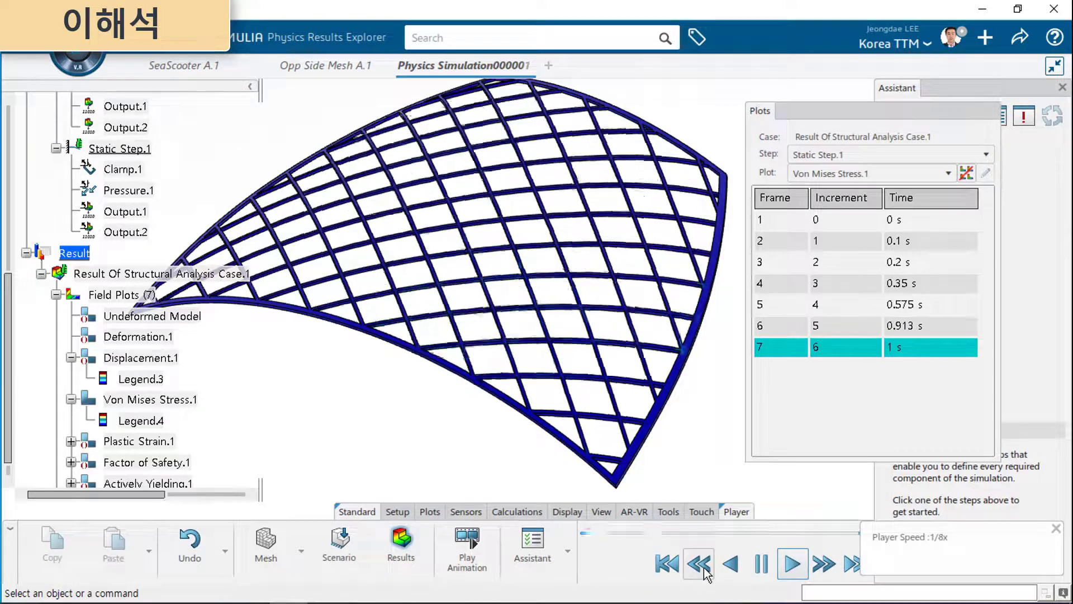
pyautogui.click(699, 564)
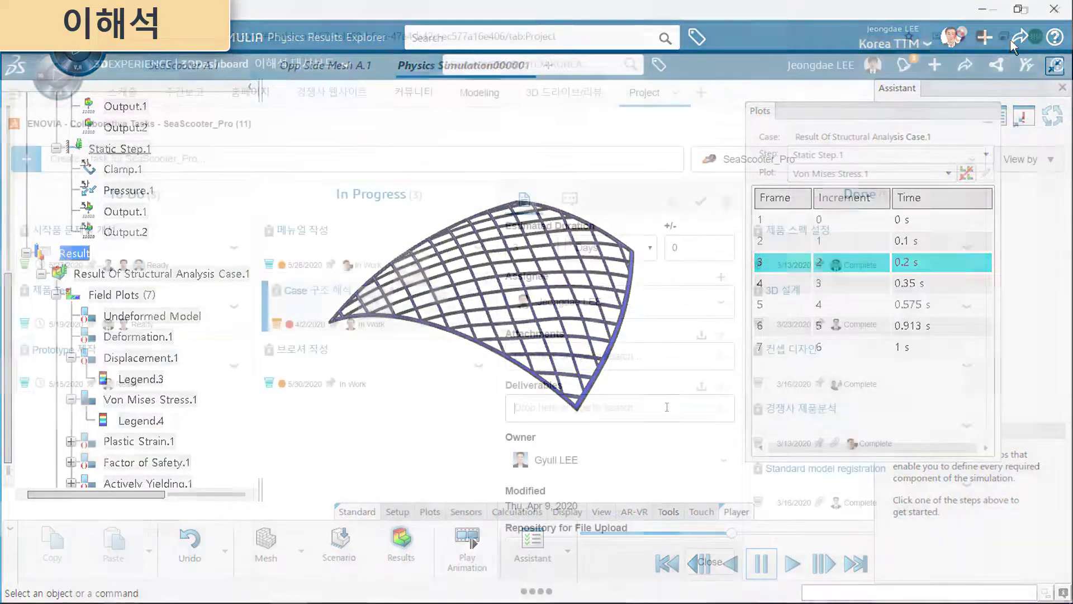
pyautogui.write('grill')
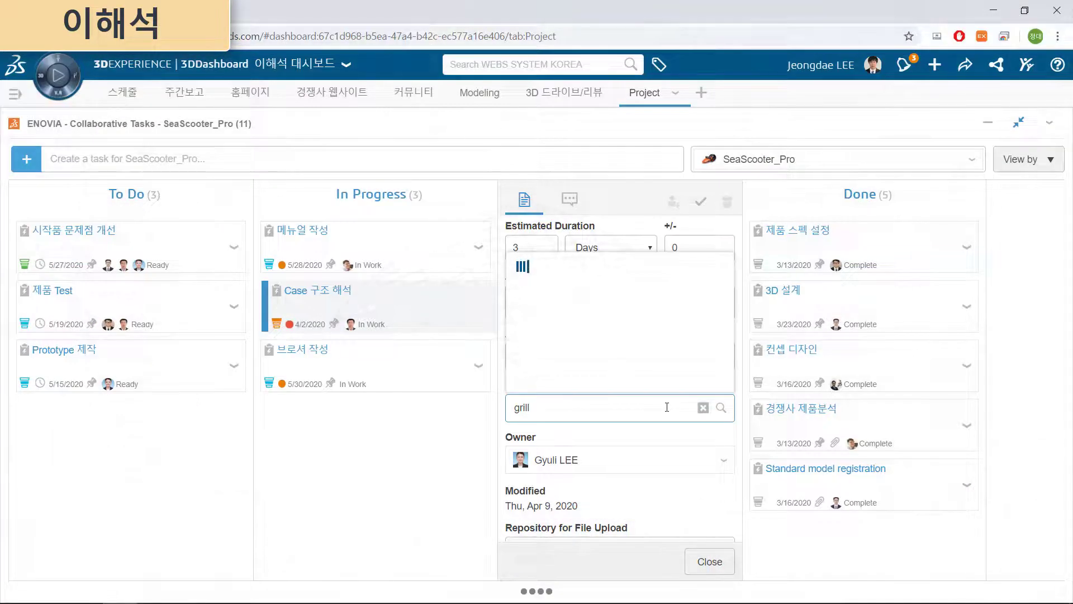
# Attach the Grill_Analysis physics simulation as Case 구조 해석's deliverable and save the task
pyautogui.click(720, 407)
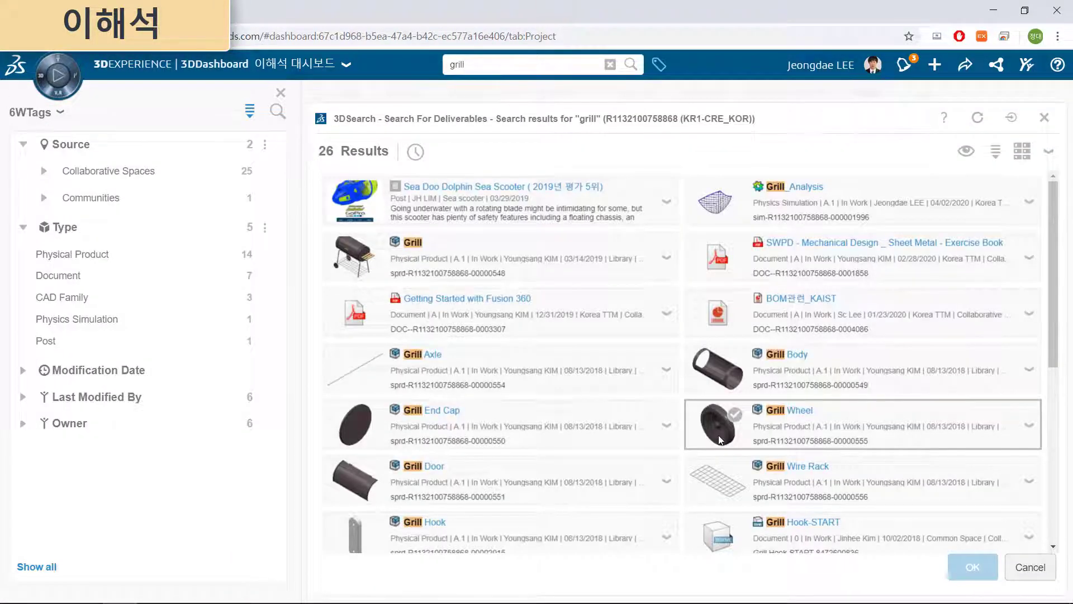
pyautogui.click(163, 317)
pyautogui.click(520, 215)
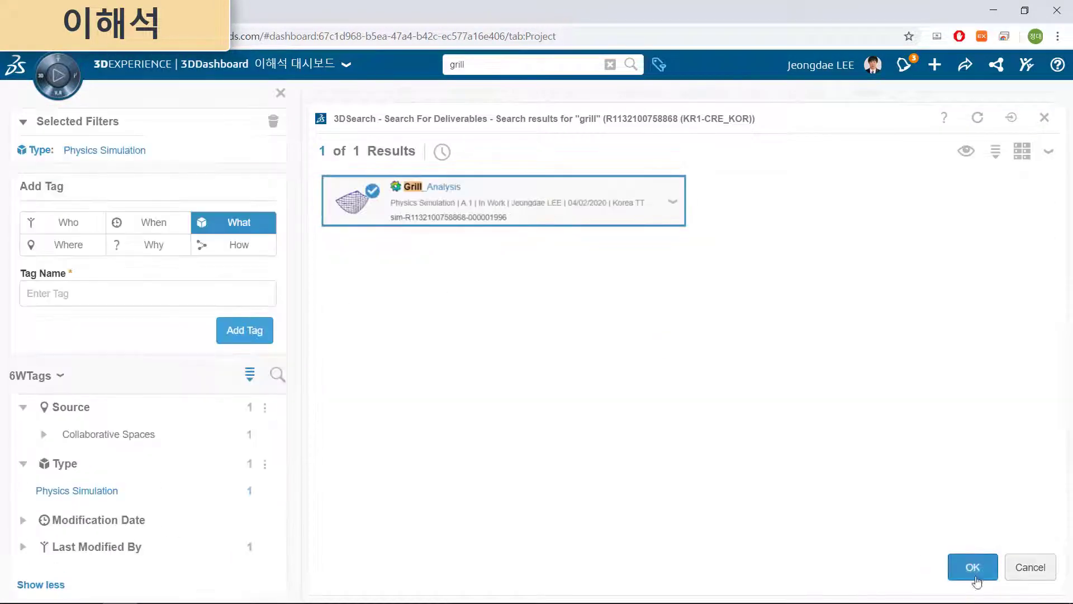
pyautogui.click(973, 567)
pyautogui.click(655, 562)
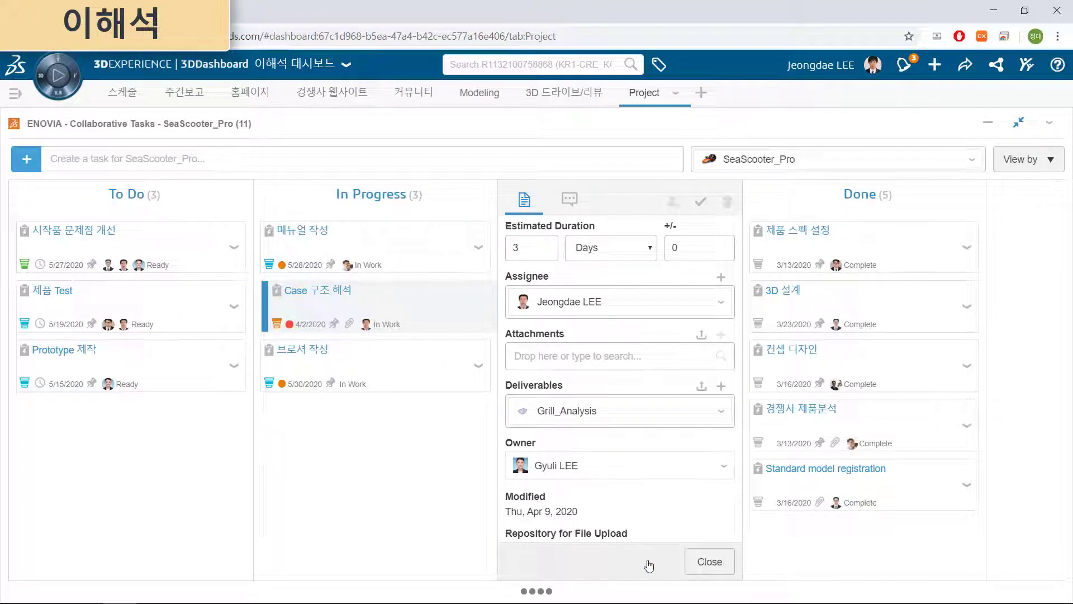
# Move Case 구조 해석 toward Done and show the project schedule as a full-width Gantt chart
pyautogui.moveTo(358, 302); pyautogui.dragTo(619, 244)
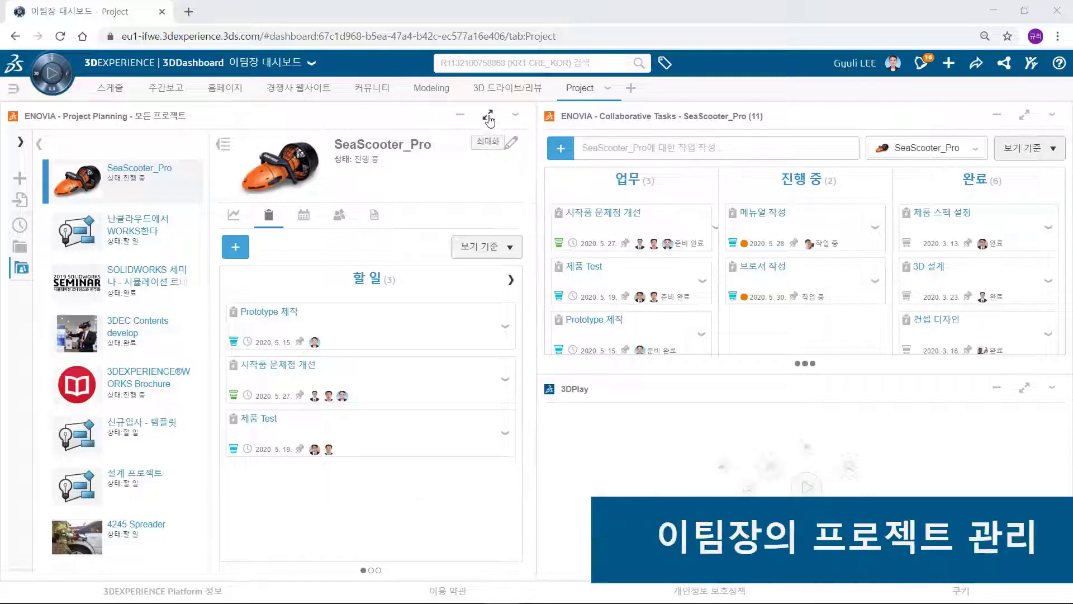
pyautogui.click(488, 116)
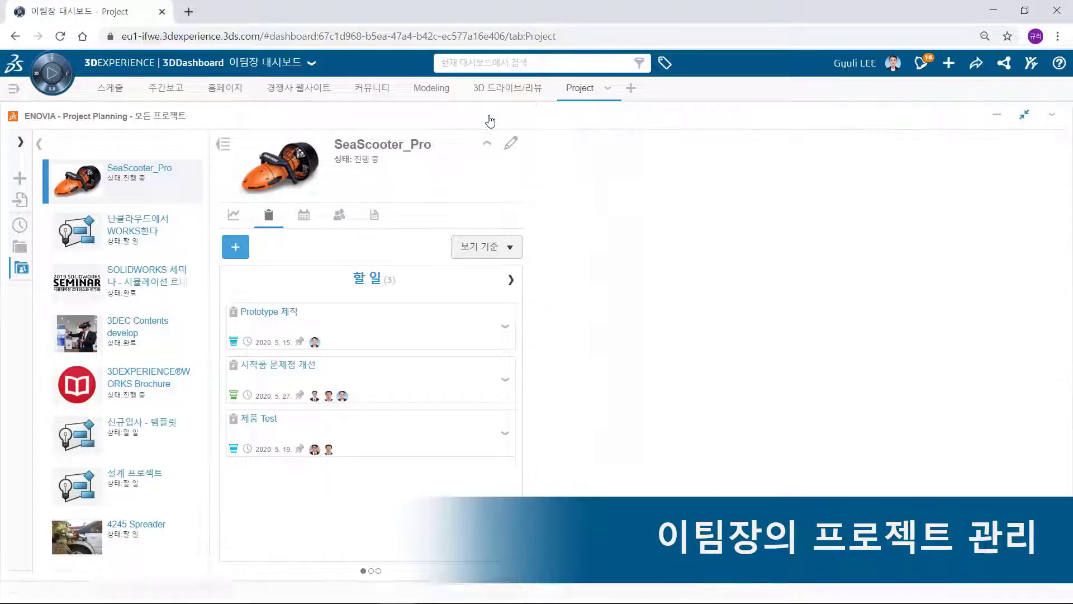
pyautogui.click(447, 217)
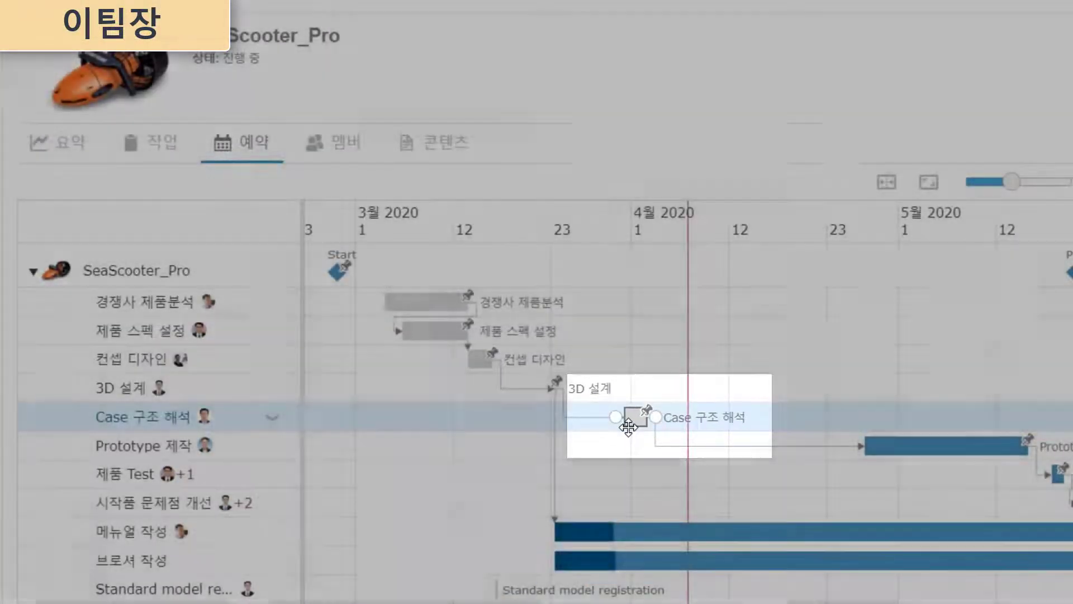
# Review Case 구조 해석's details opened from the Gantt chart
pyautogui.doubleClick(699, 398)
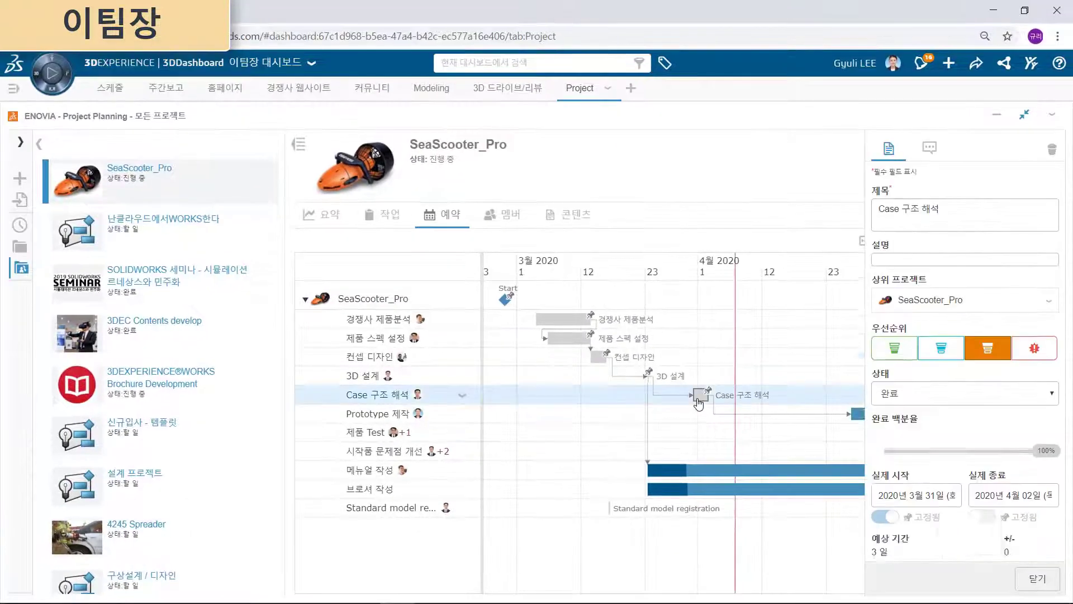
pyautogui.scroll(-3, 1042, 502)
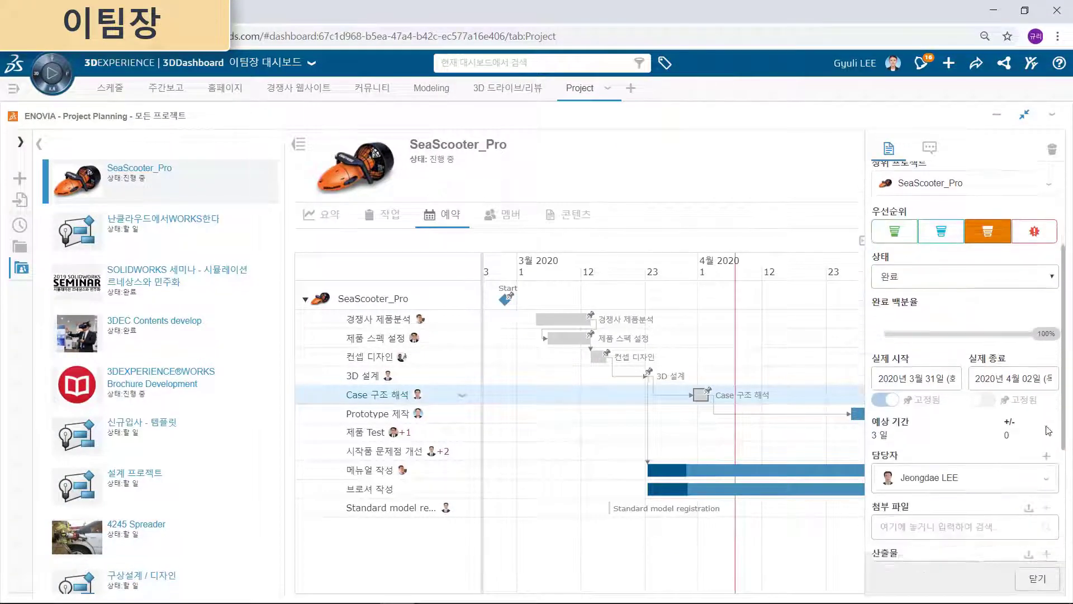
pyautogui.scroll(-2, 1043, 502)
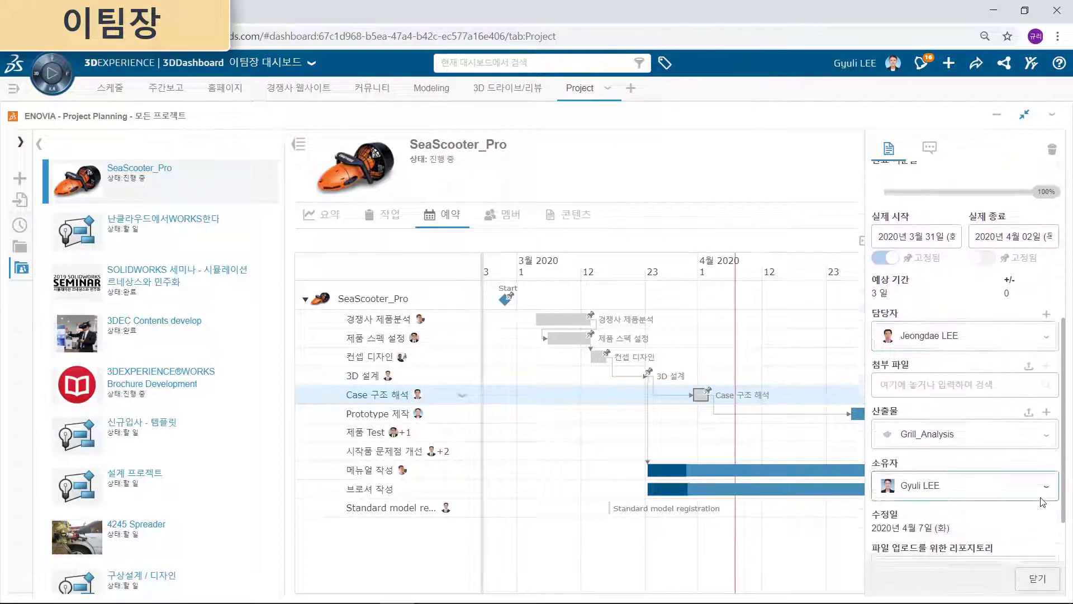
pyautogui.click(1037, 578)
# Check Case 구조 해석's properties from the 작업 board, then list the project's content items
pyautogui.click(399, 216)
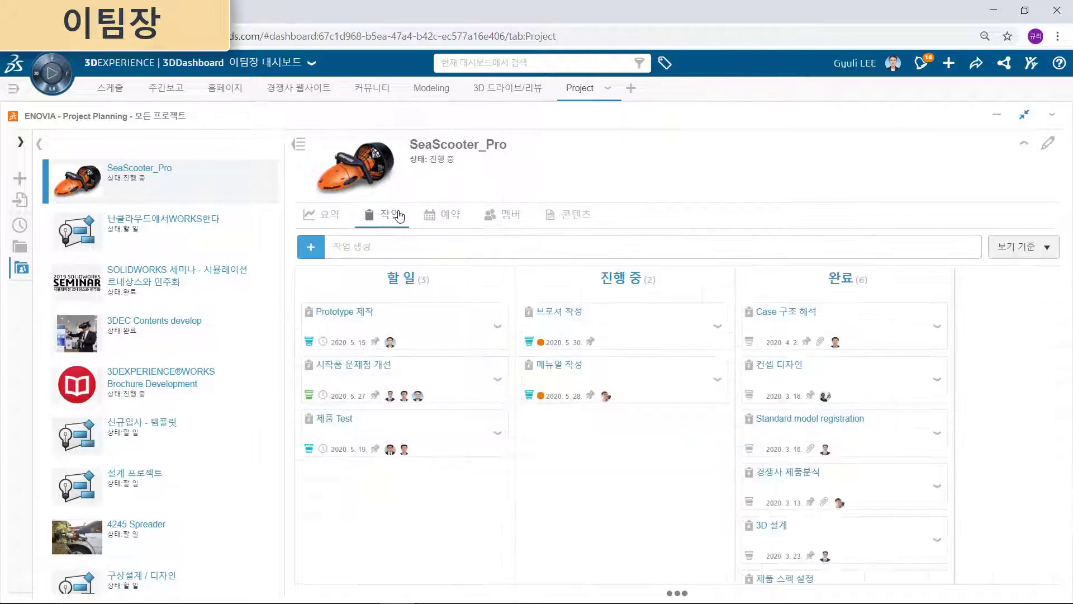
pyautogui.click(937, 326)
pyautogui.click(957, 350)
pyautogui.scroll(-3, 1055, 503)
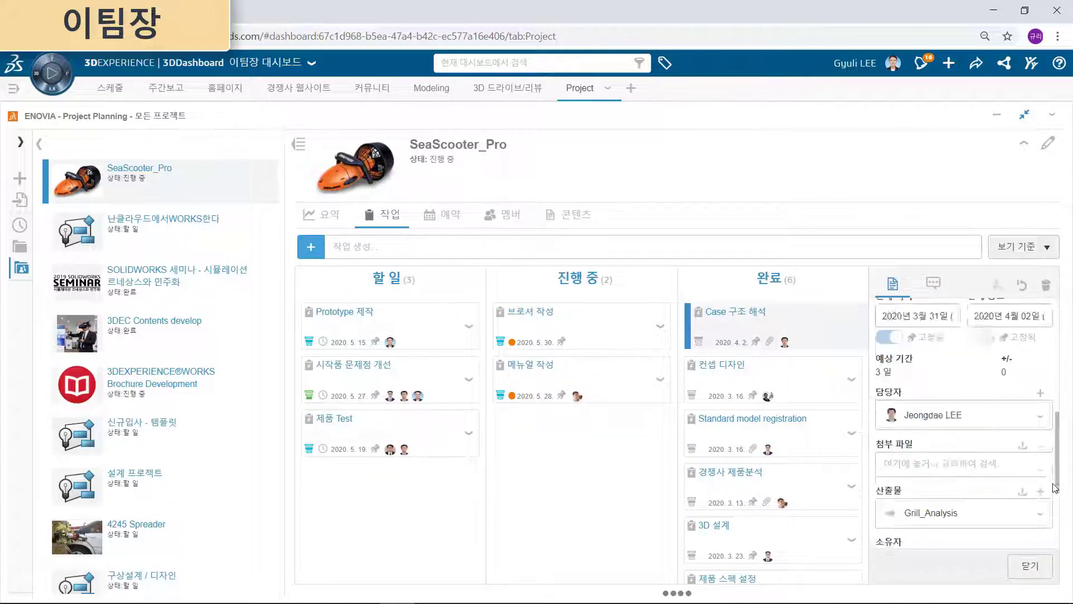
pyautogui.scroll(-2, 1054, 508)
pyautogui.click(1030, 566)
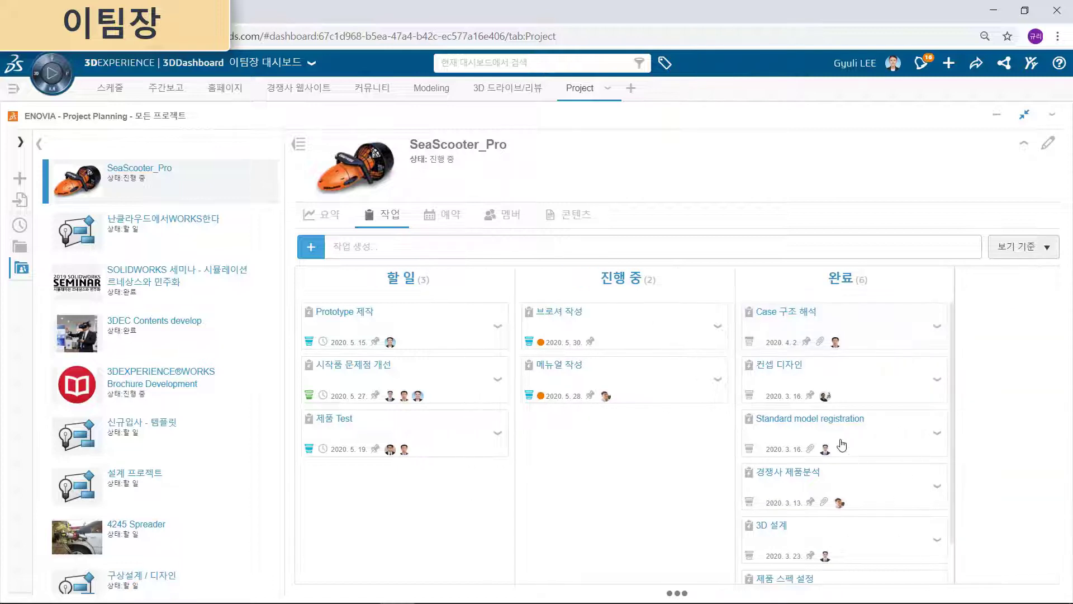
pyautogui.click(578, 228)
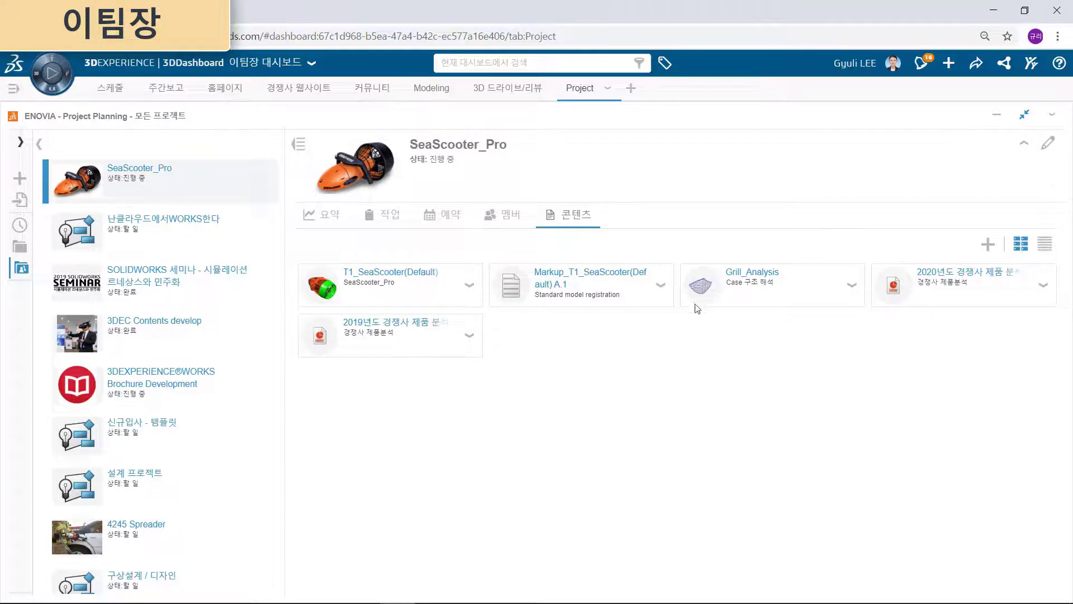
# Glance at the Grill_Analysis card options, then restore Project Planning to the shared dashboard
pyautogui.click(851, 285)
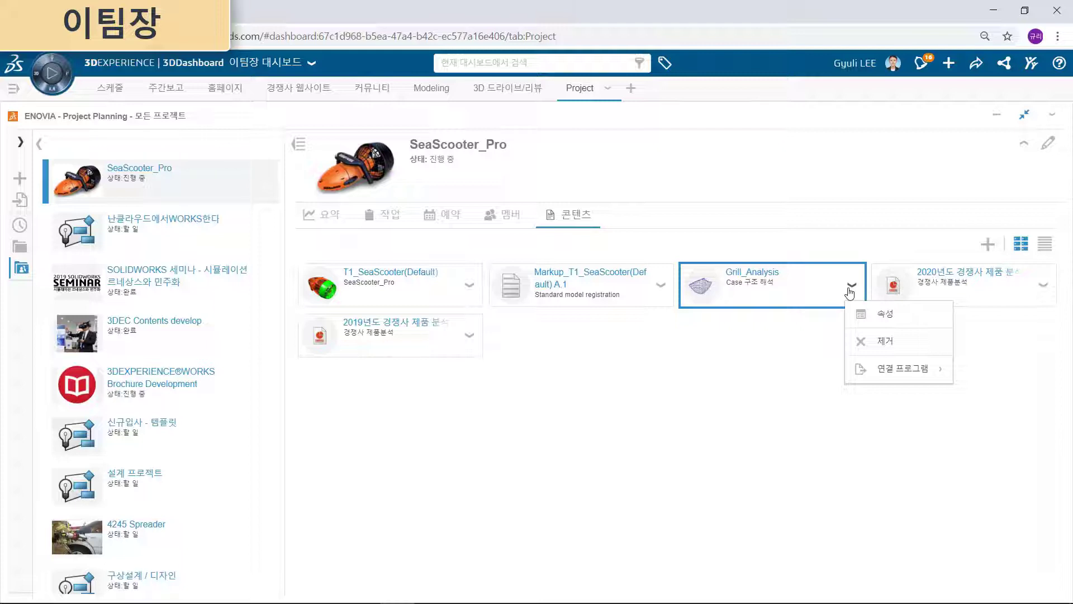
pyautogui.click(784, 348)
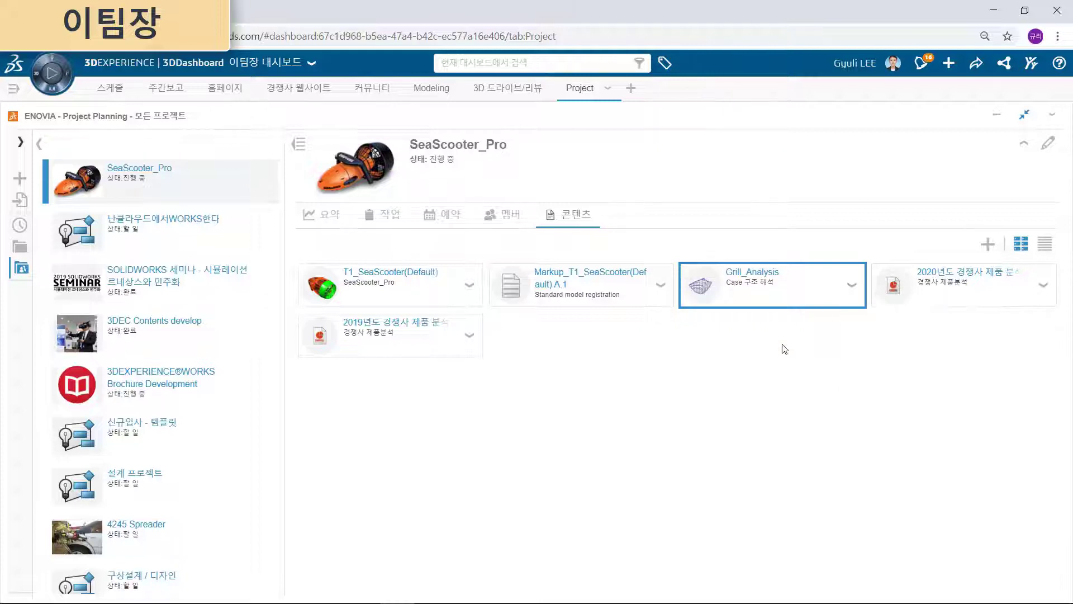
pyautogui.click(1024, 114)
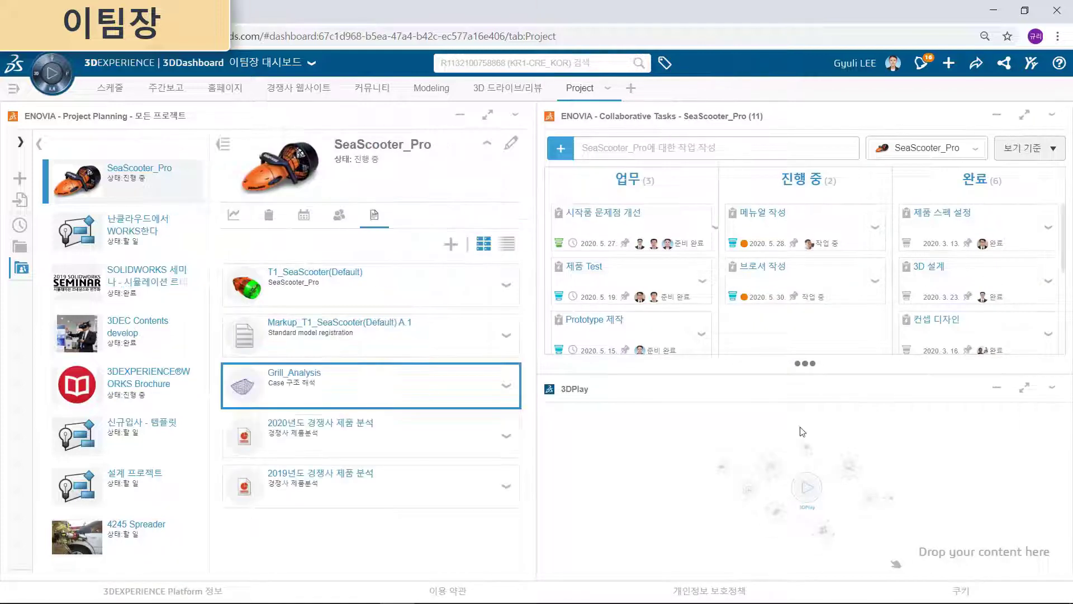
# Load Grill_Analysis into a maximized 3DPlay viewer and play its Displacement.1 animation
pyautogui.moveTo(443, 394); pyautogui.dragTo(816, 469)
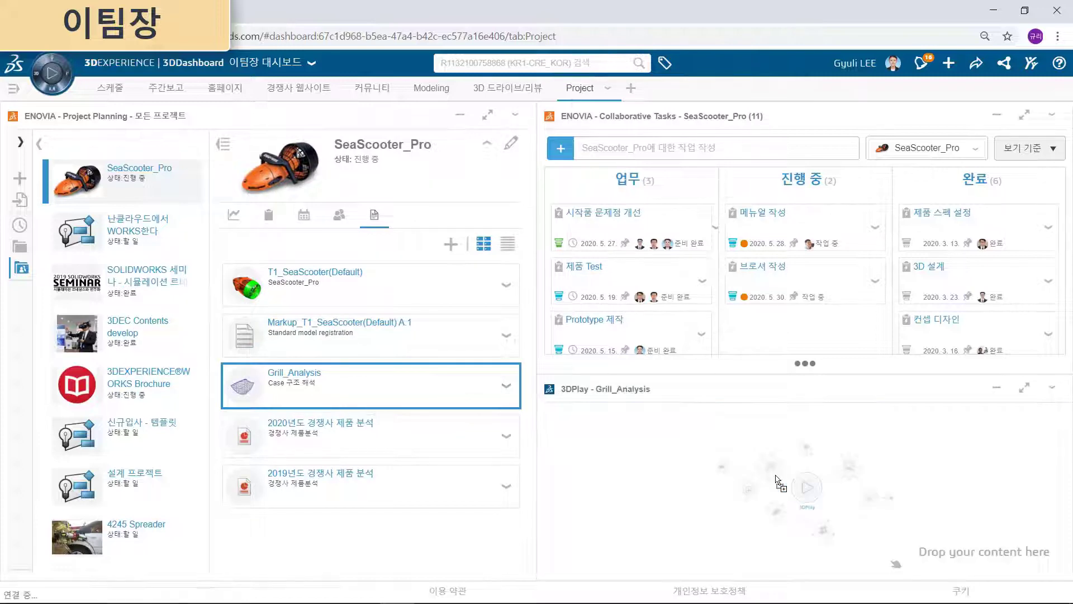
pyautogui.click(1024, 393)
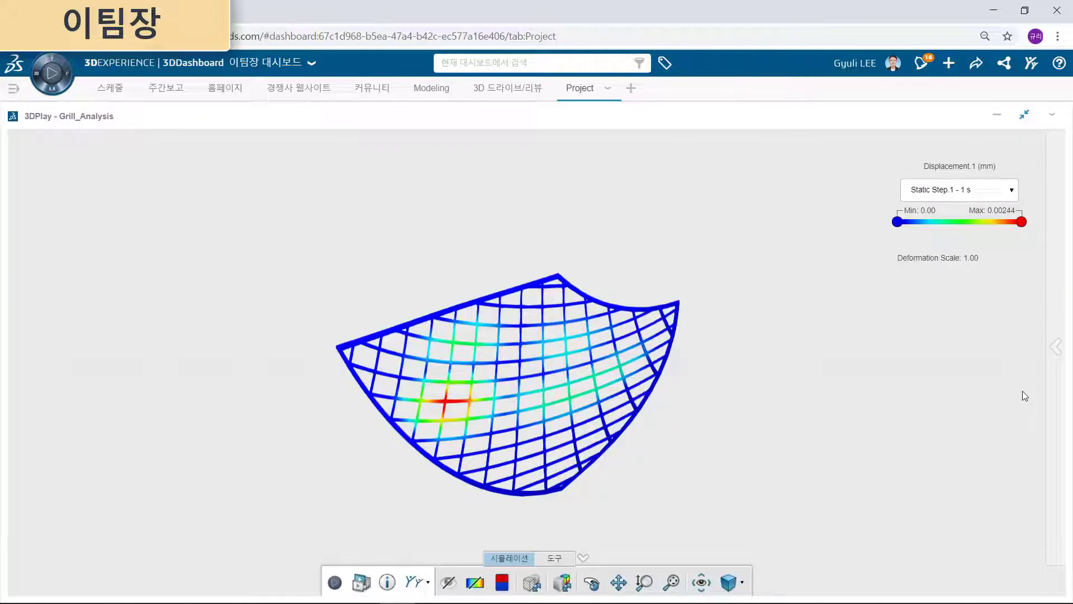
pyautogui.click(382, 581)
pyautogui.click(578, 307)
pyautogui.click(334, 582)
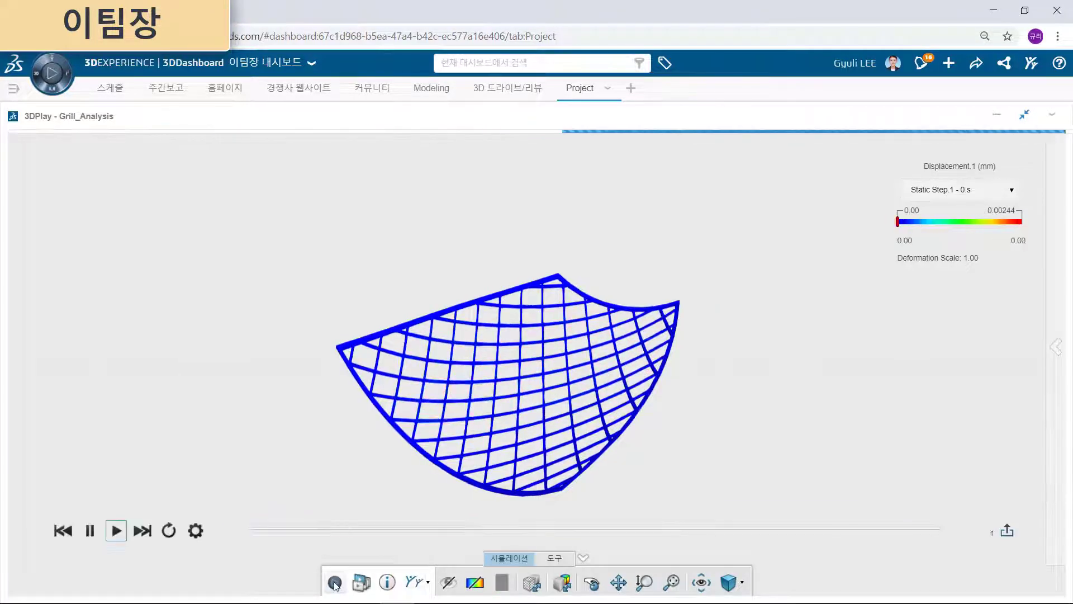
# Switch the plot to Von Mises Stress.1 and return 3DPlay to the dashboard layout
pyautogui.click(386, 582)
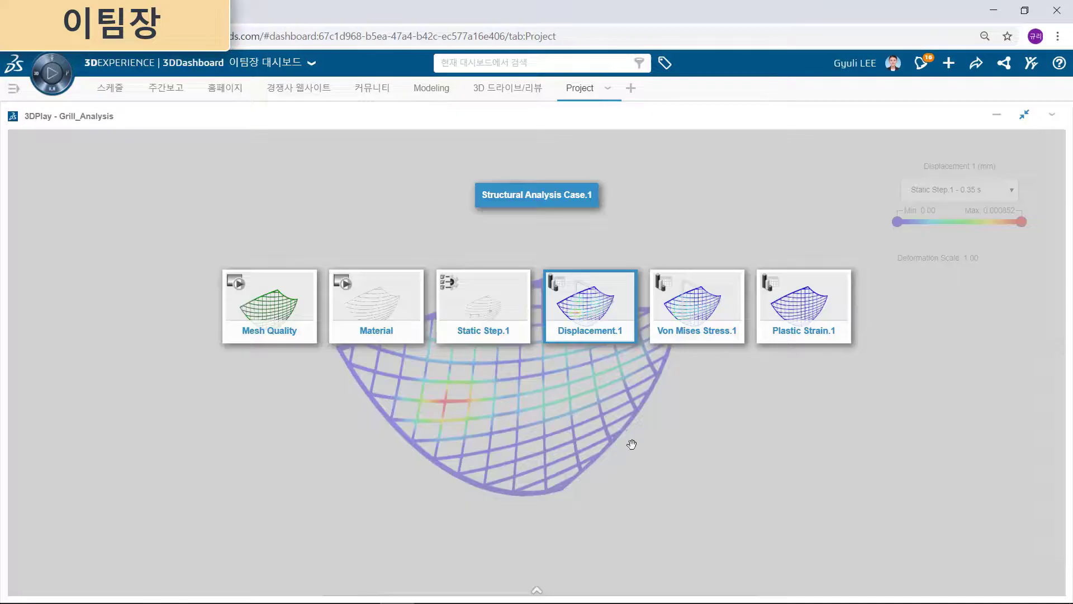
pyautogui.click(708, 318)
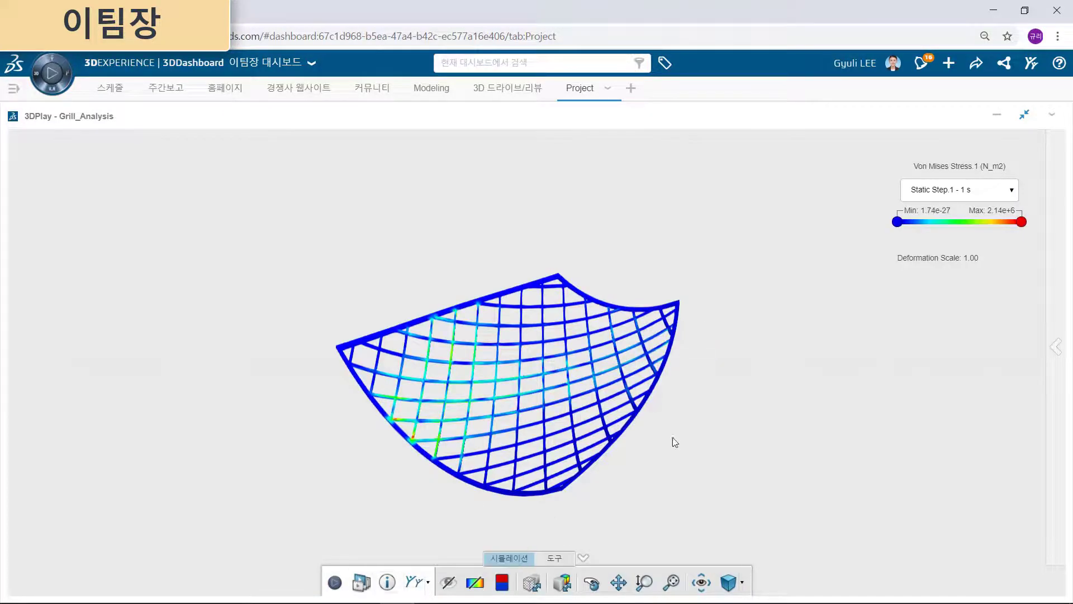
pyautogui.click(1022, 117)
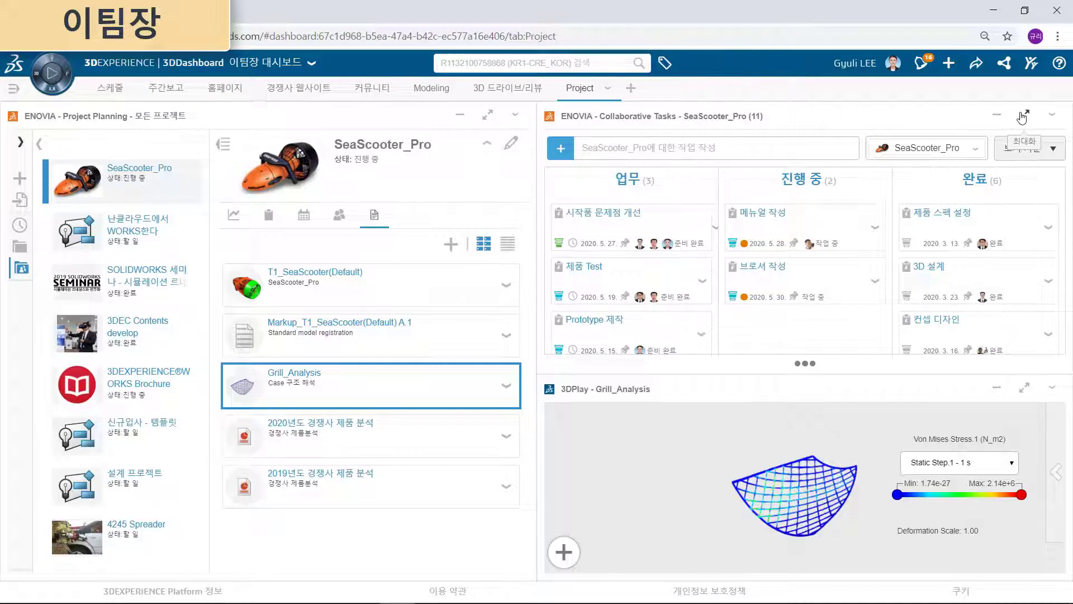
# In the maximized project's 작업 board, move Case 구조 해석 back to 진행 중
pyautogui.click(488, 115)
pyautogui.click(382, 215)
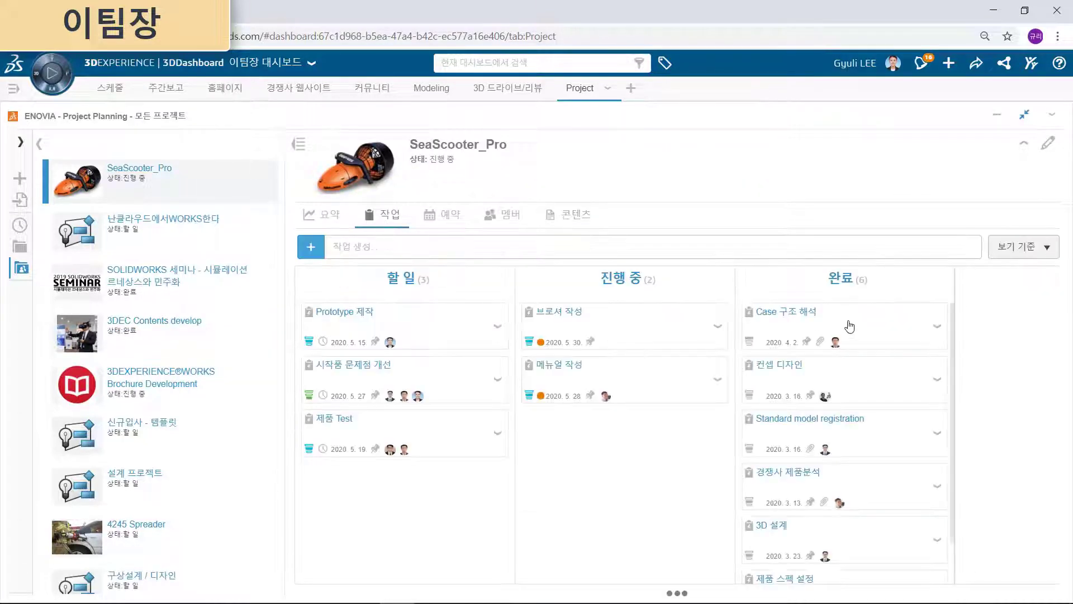
pyautogui.moveTo(921, 331); pyautogui.dragTo(702, 323)
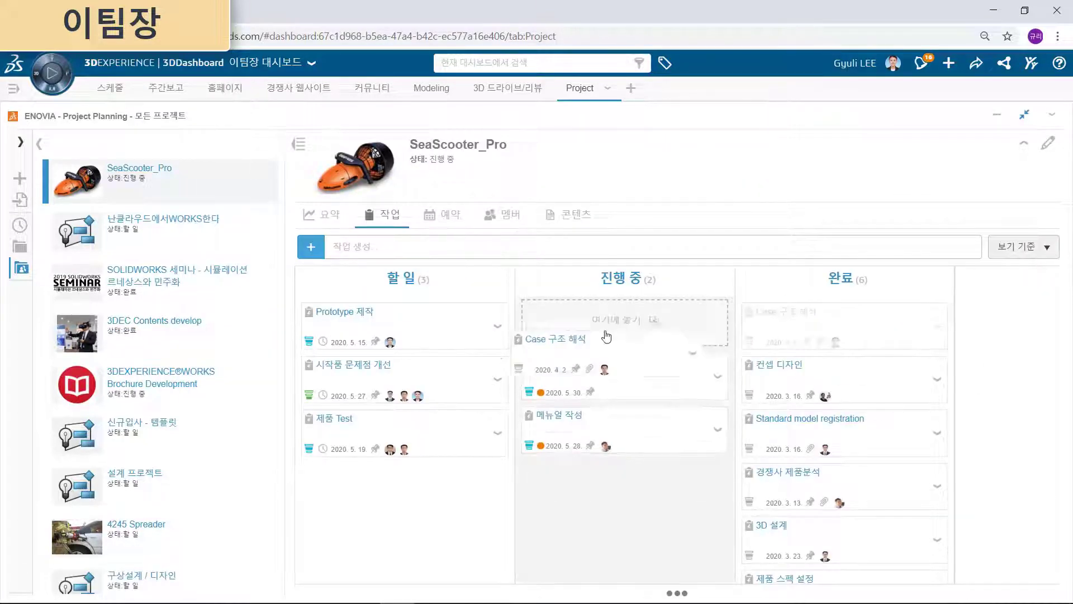
# Post the comment '해석 결과물 보고서도 함께 올려줘' on Case 구조 해석
pyautogui.click(717, 326)
pyautogui.click(739, 351)
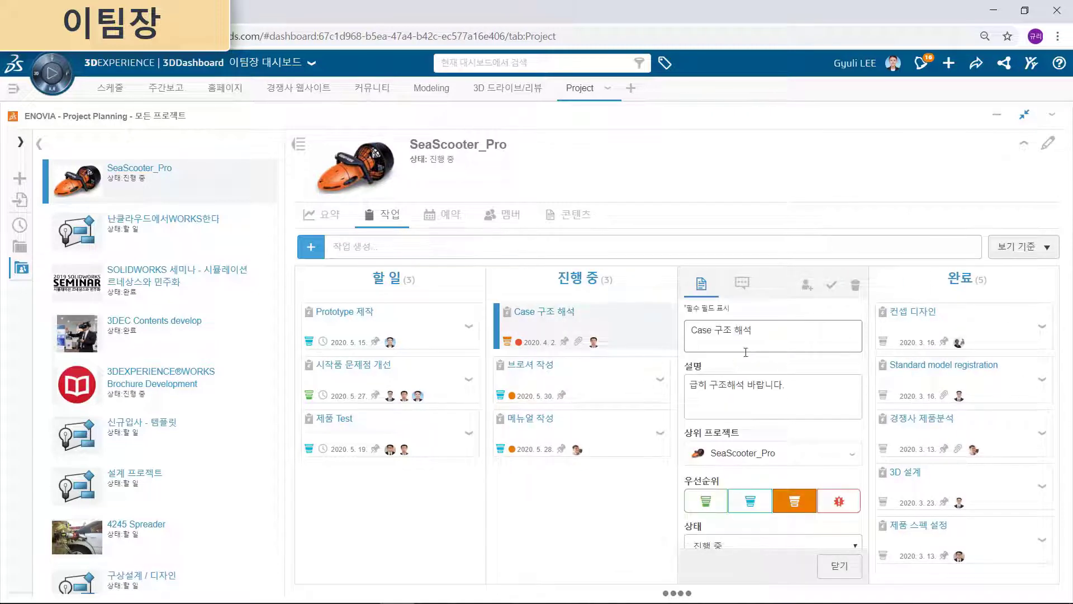
pyautogui.click(742, 282)
pyautogui.click(755, 349)
pyautogui.write('해석 결과물 보고서도 함께 올려줘')
pyautogui.press('Return')
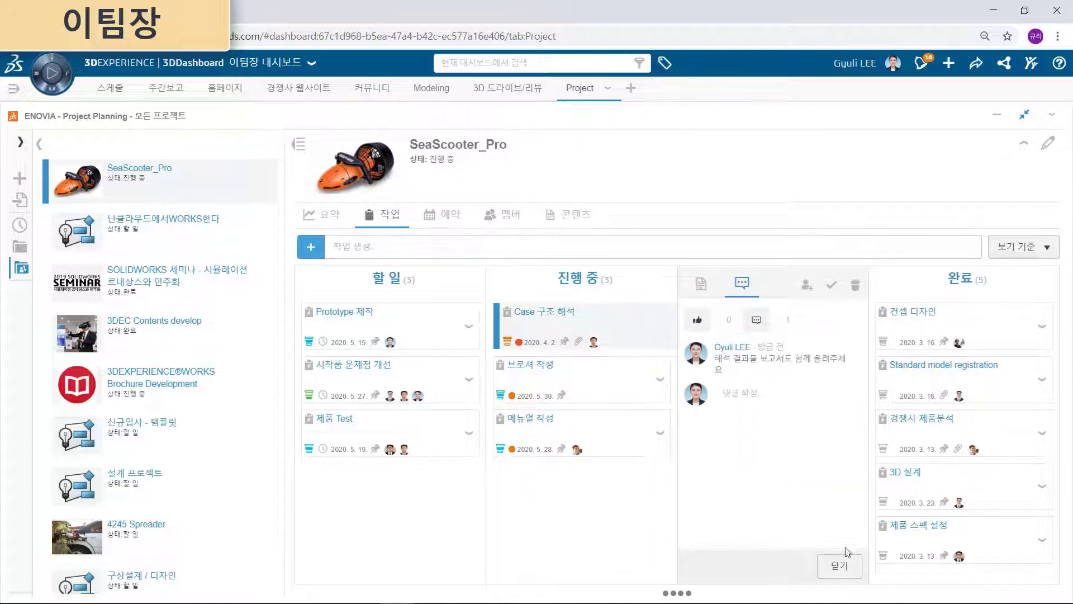
pyautogui.click(844, 566)
# List SeaScooter_Pro's contents as a table, check the Markup row's options, then show the summary charts
pyautogui.click(579, 214)
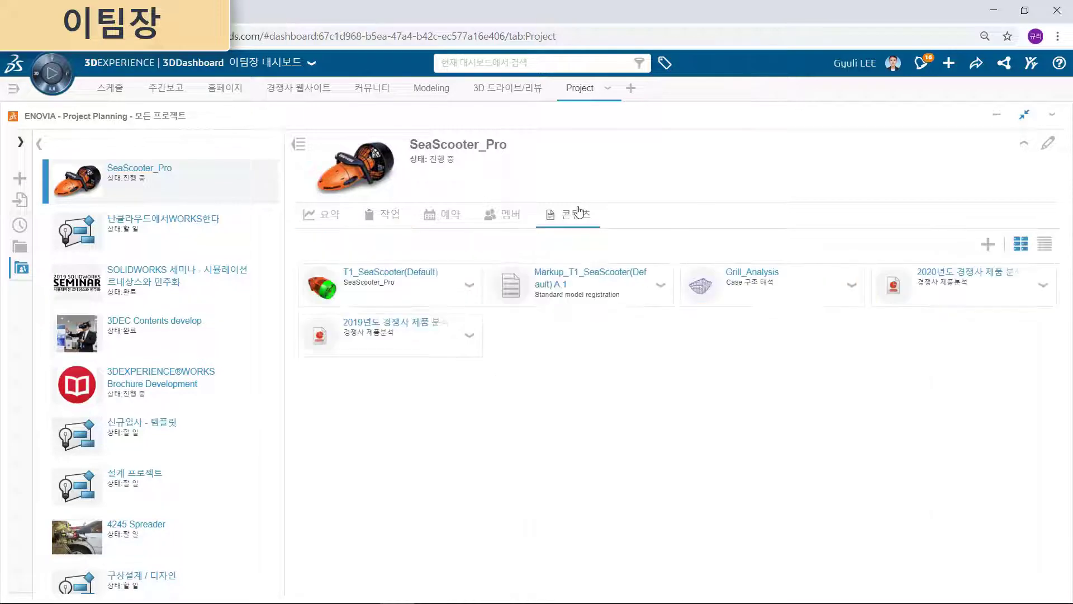
pyautogui.click(1043, 246)
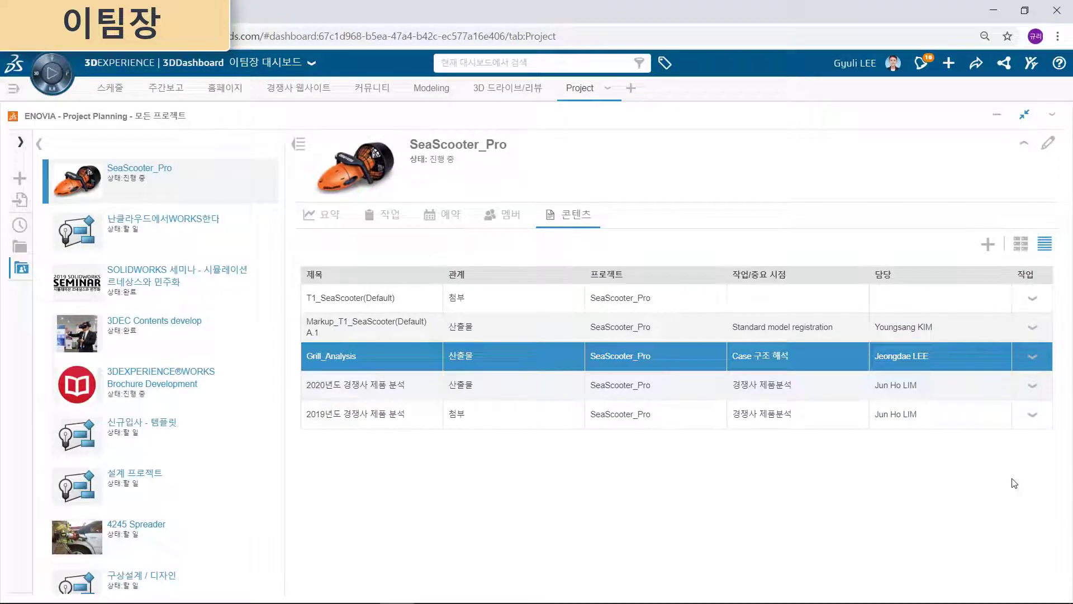
pyautogui.click(1032, 327)
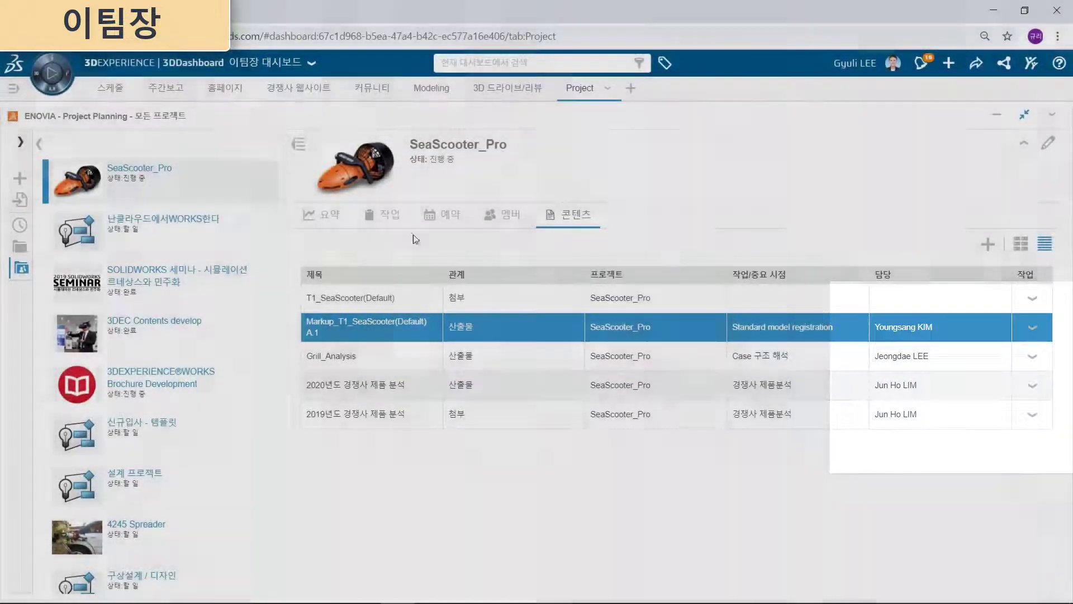
pyautogui.click(334, 214)
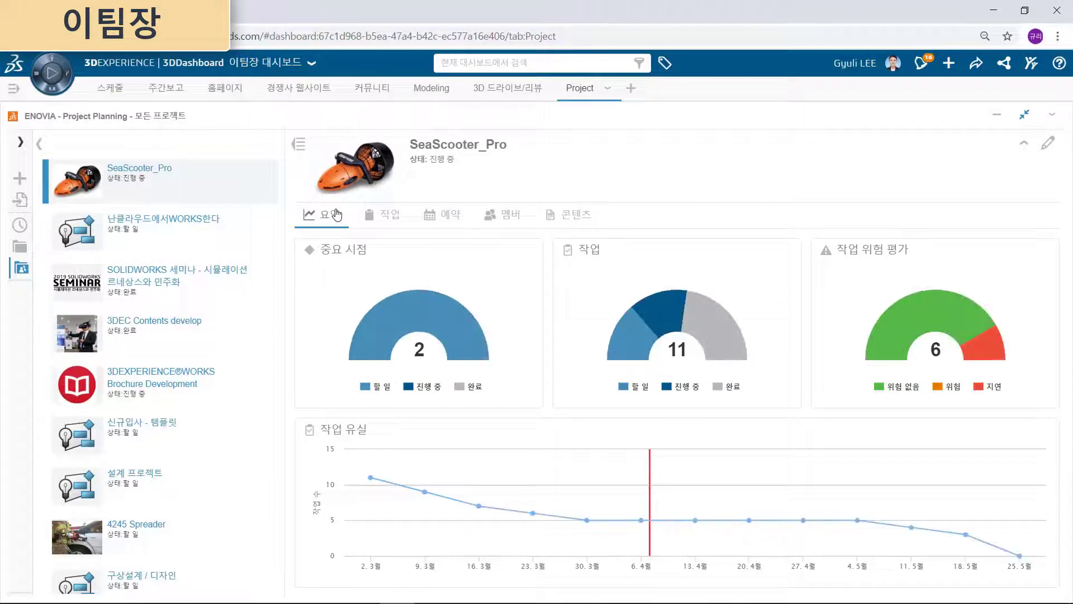
pyautogui.scroll(-5, 1051, 534)
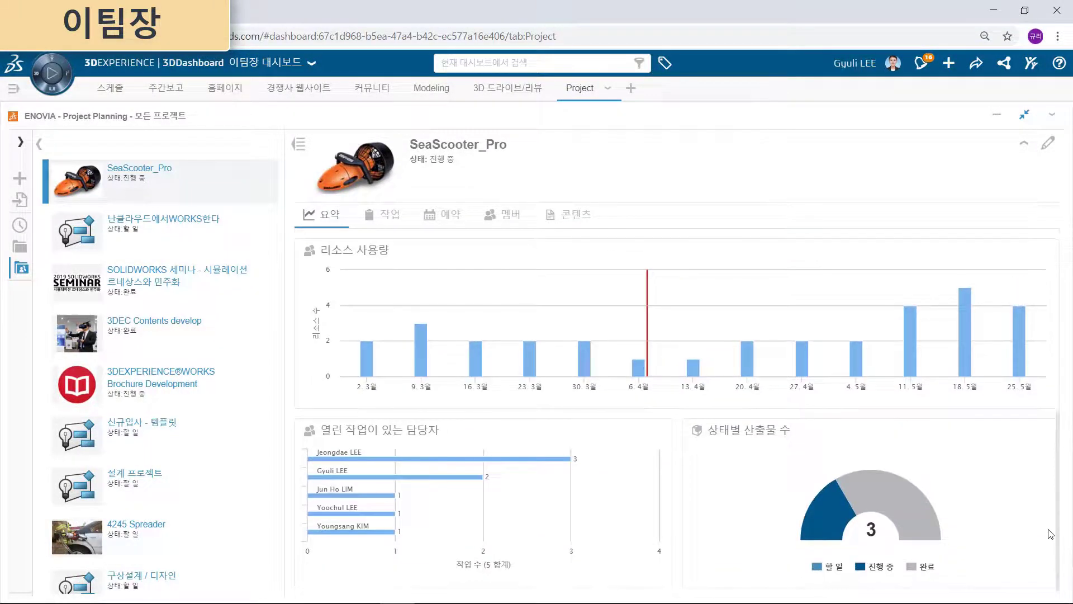